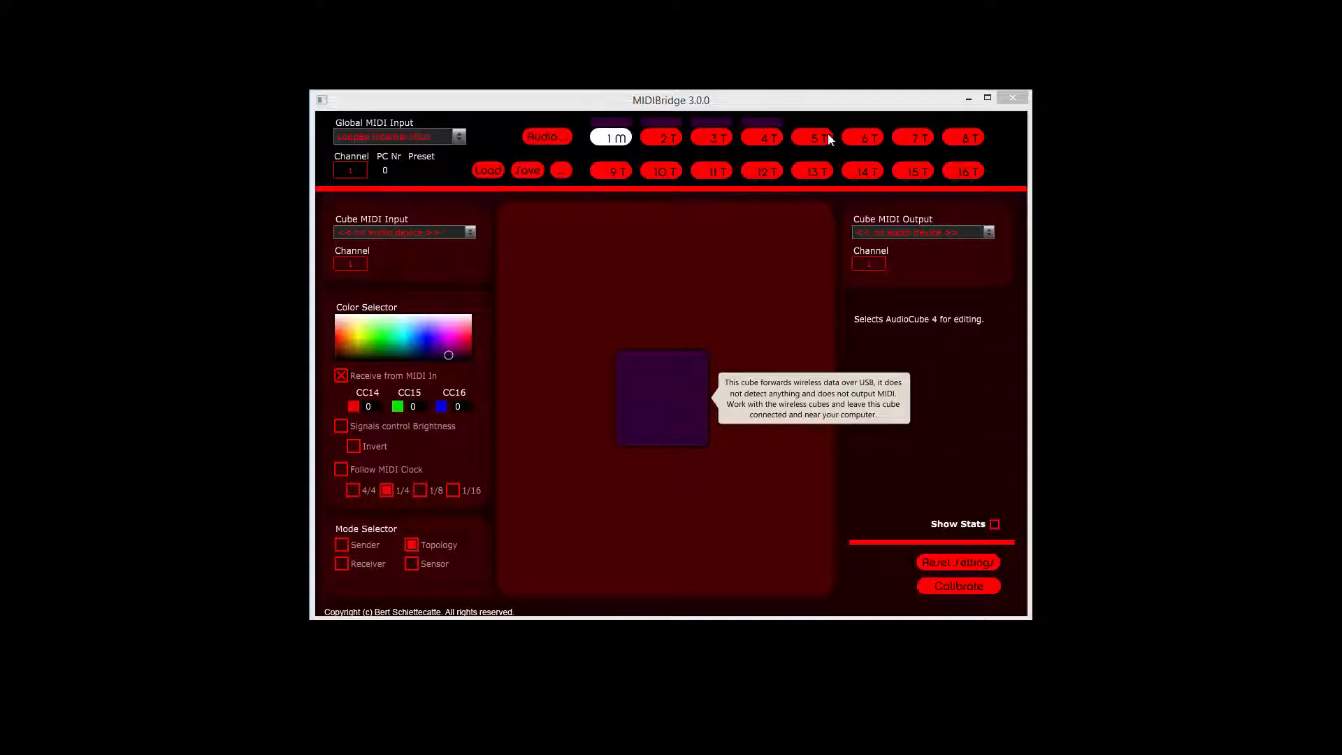
# Step: Select AudioCube 2 and set its MIDI input to loopMIDI PortA and its MIDI output to LoopBe Internal MIDI
pyautogui.click(661, 142)
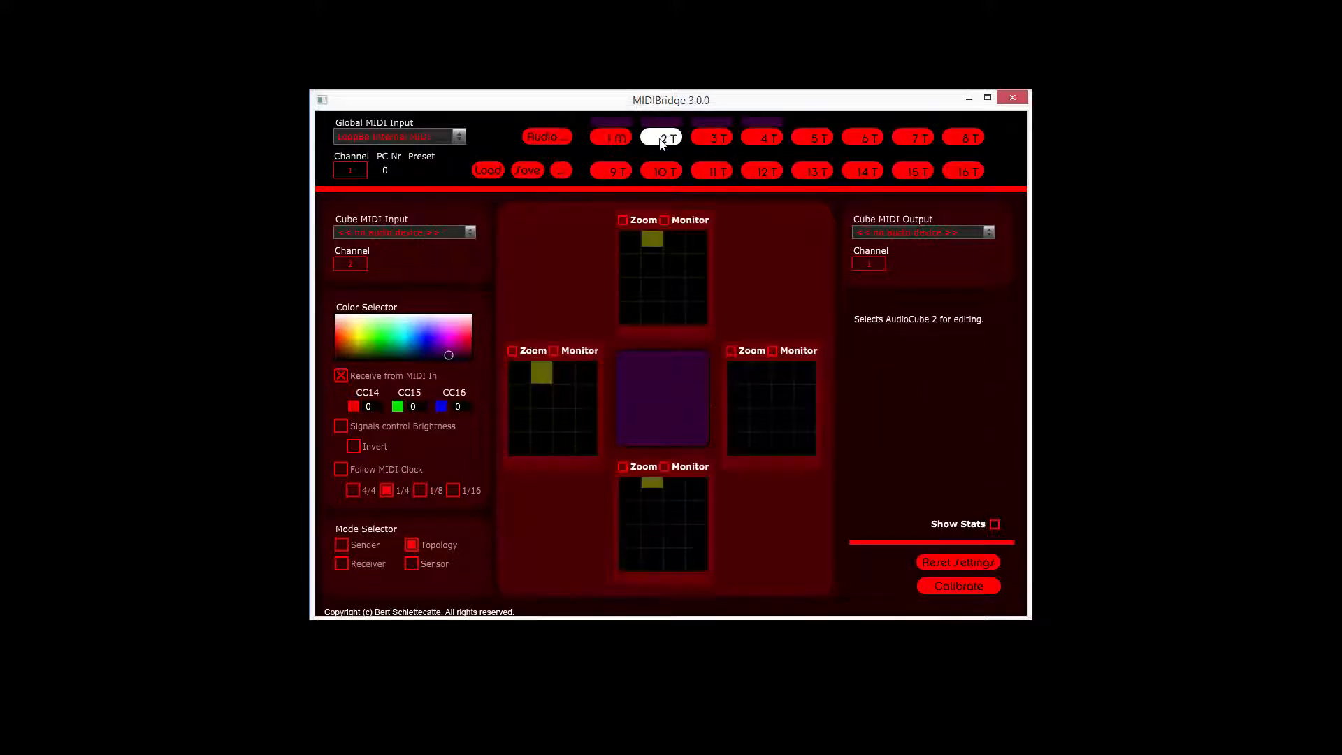
pyautogui.click(396, 228)
pyautogui.click(351, 289)
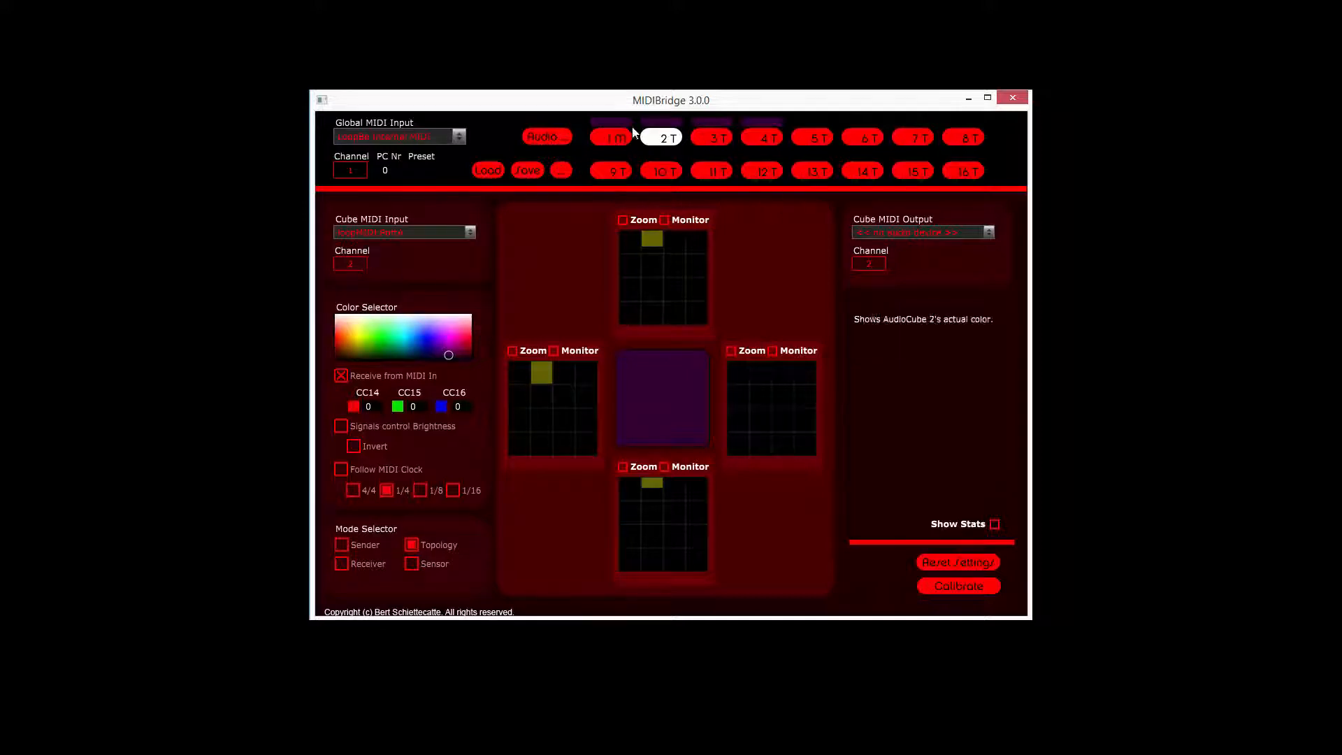
pyautogui.click(966, 236)
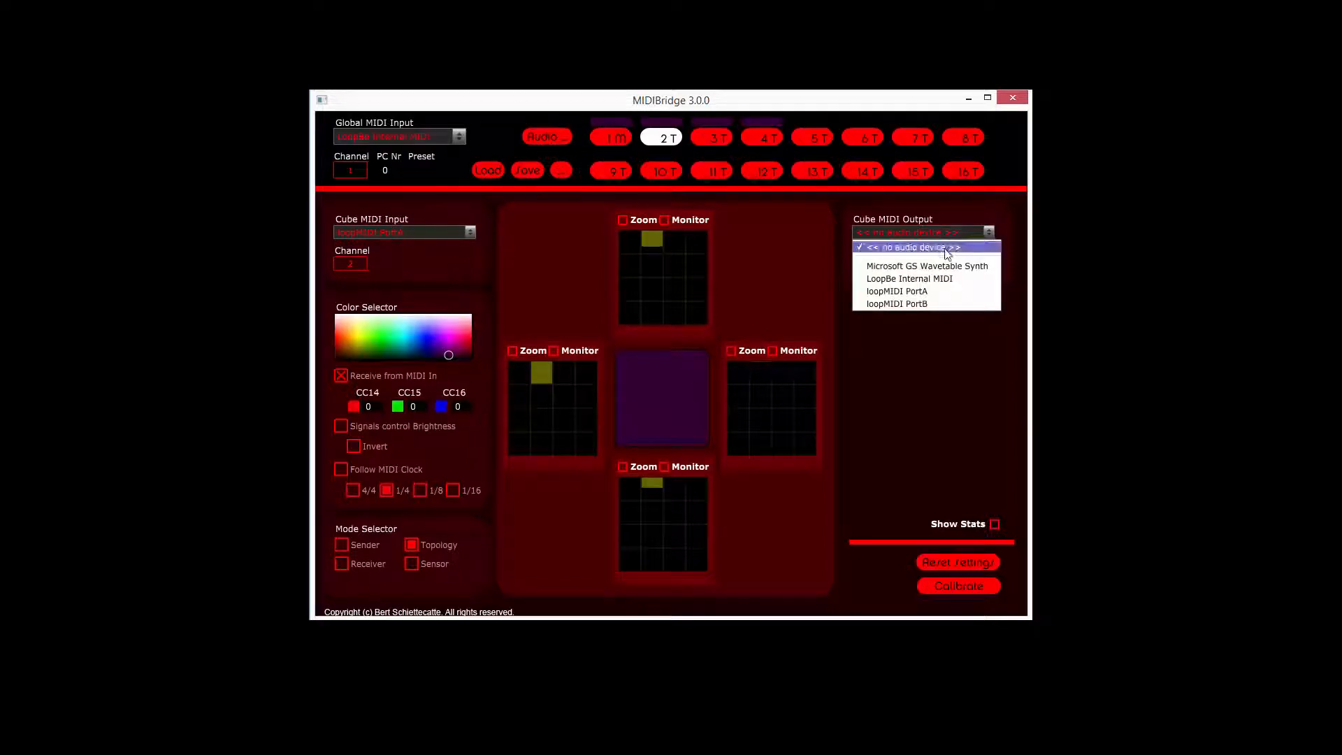
pyautogui.click(948, 279)
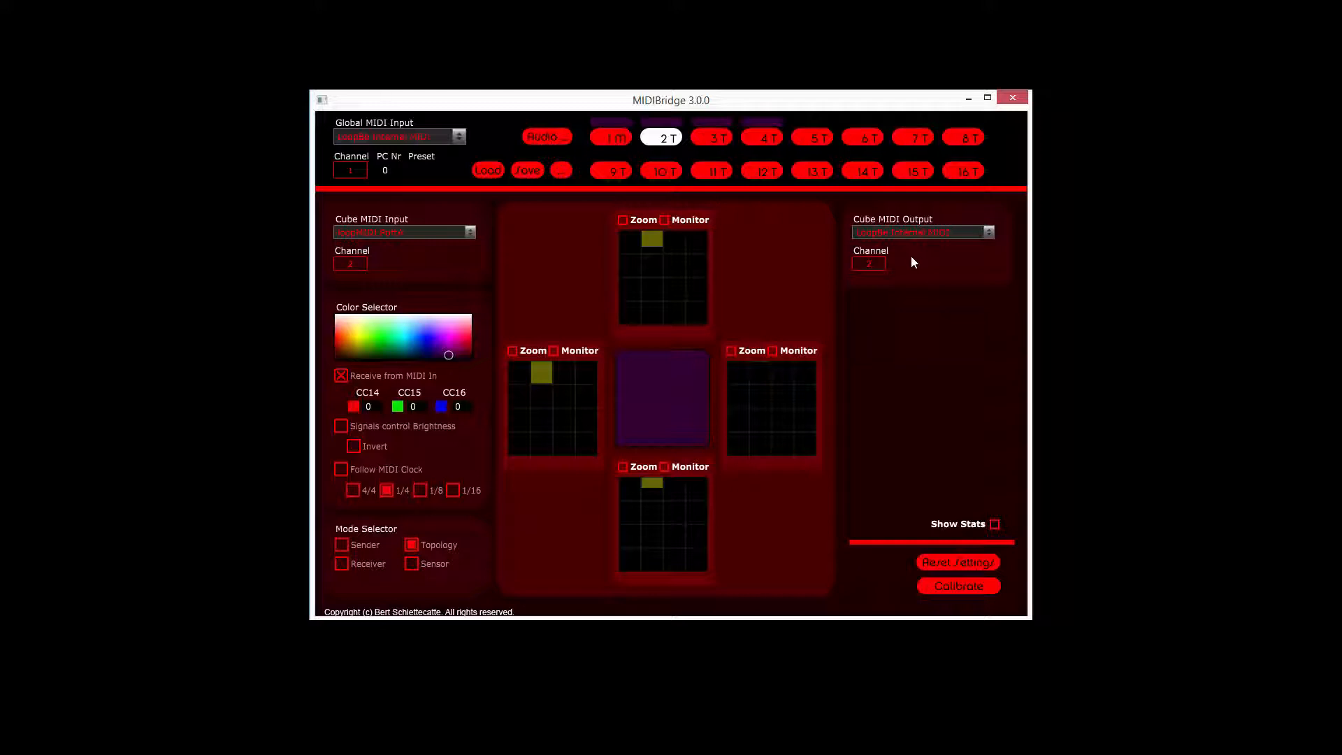
# Step: Enable CC output for the second, third and fourth cells in the first row of the upper face's grid
pyautogui.click(622, 220)
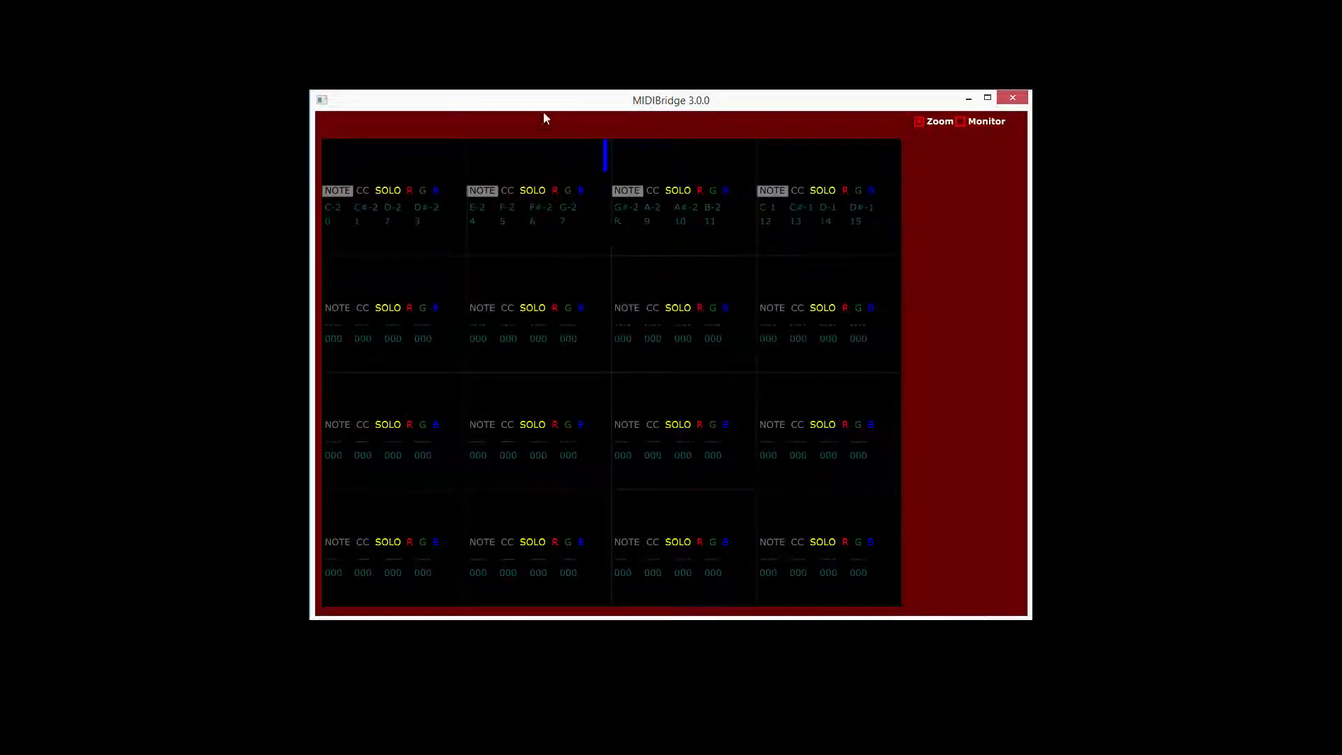
pyautogui.click(507, 192)
pyautogui.click(652, 192)
pyautogui.click(797, 191)
pyautogui.click(919, 121)
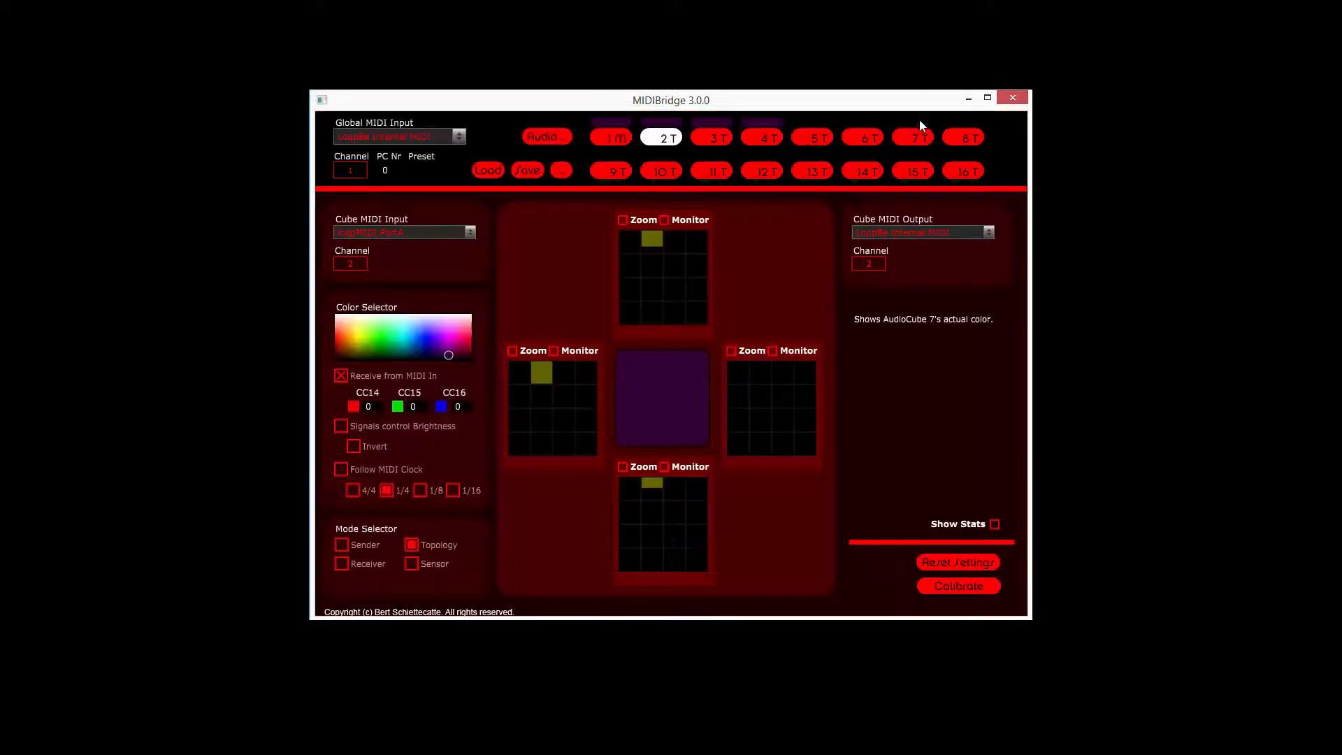
# Step: Enable CC for cells two to four in the first row of AudioCube 2's remaining three face grids
pyautogui.click(513, 351)
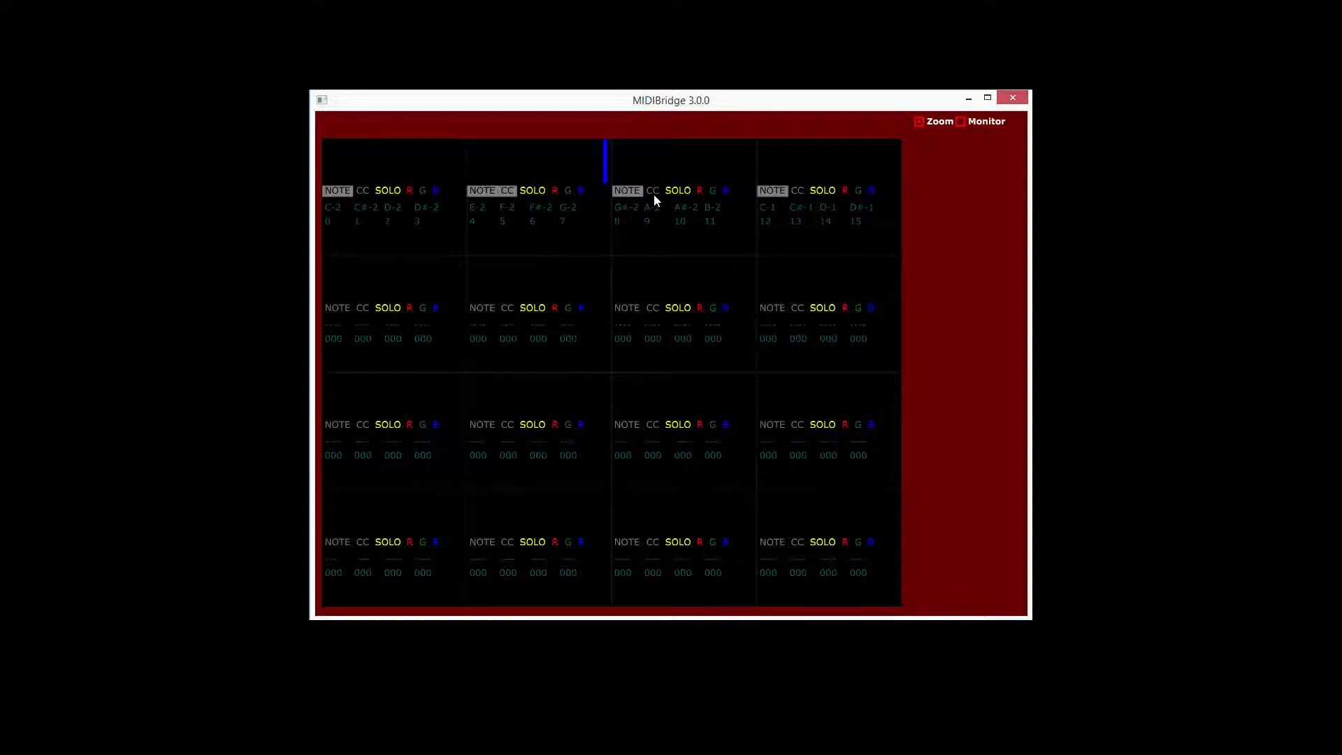
pyautogui.click(921, 121)
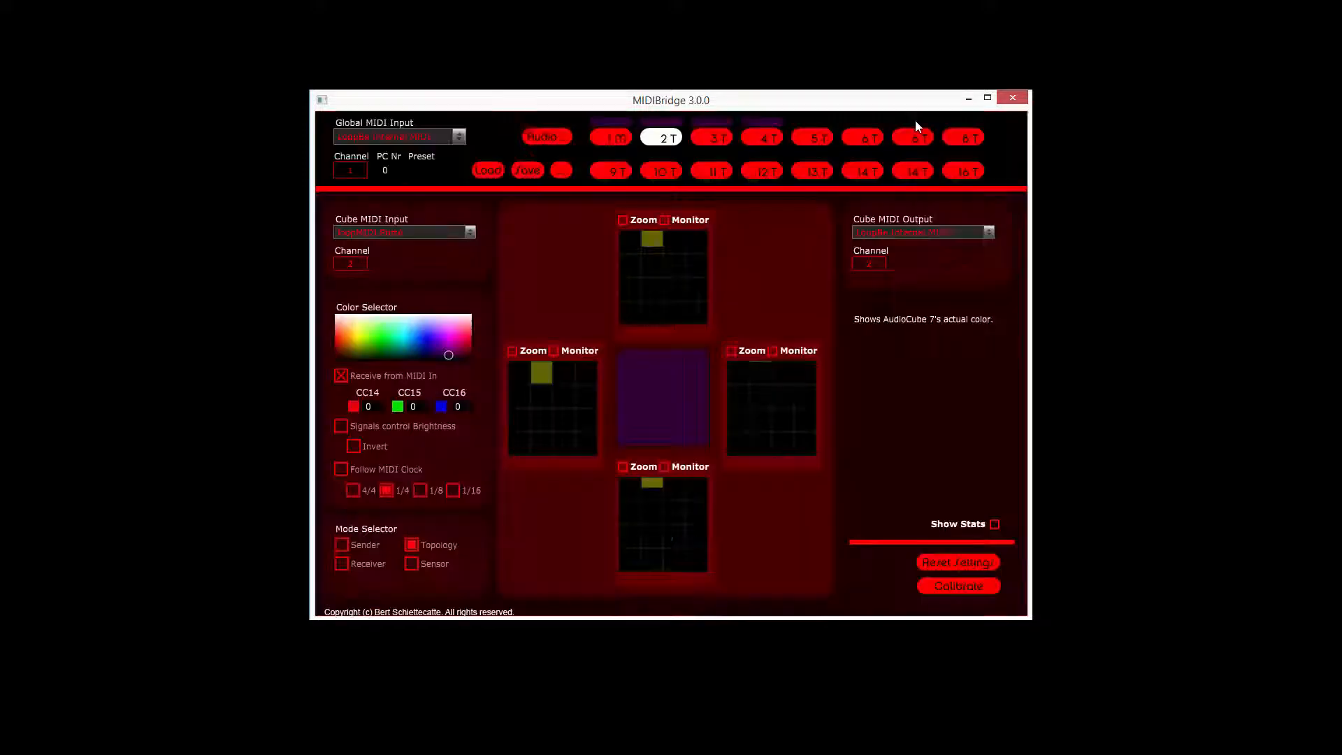
pyautogui.click(620, 468)
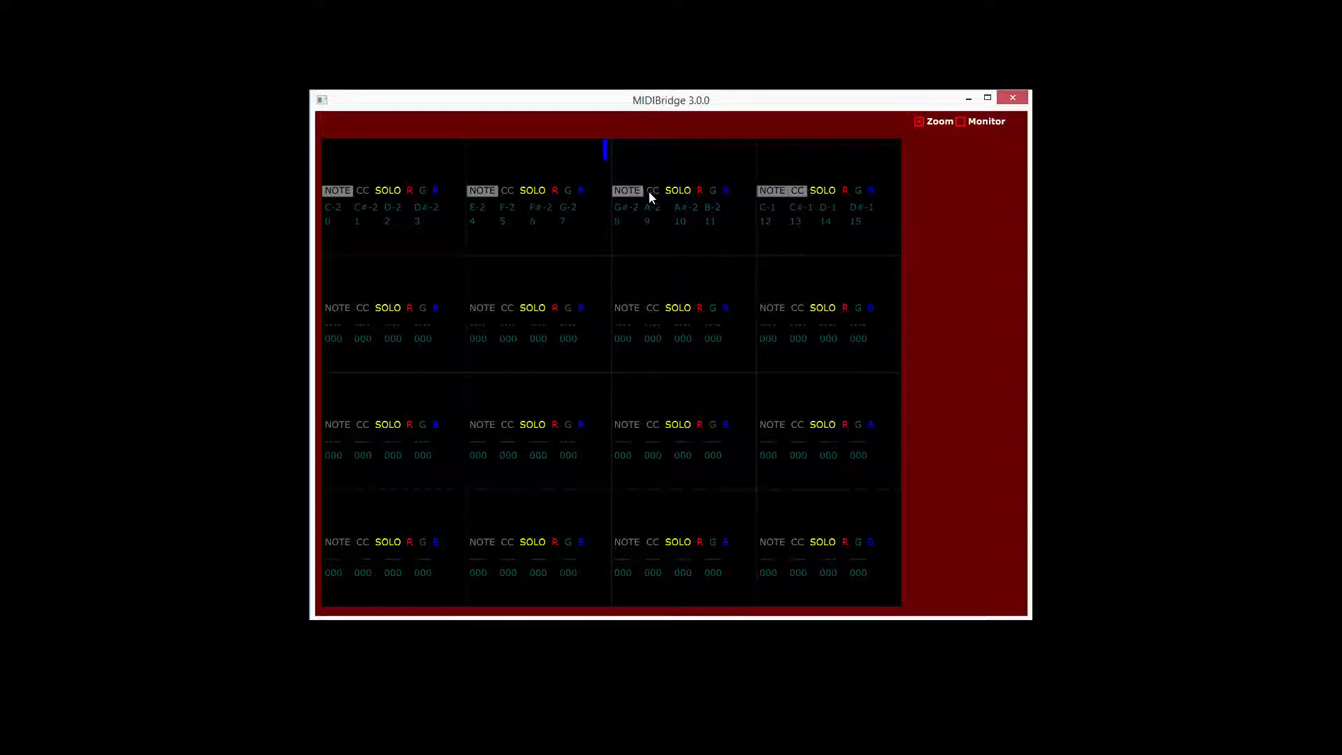
pyautogui.click(919, 122)
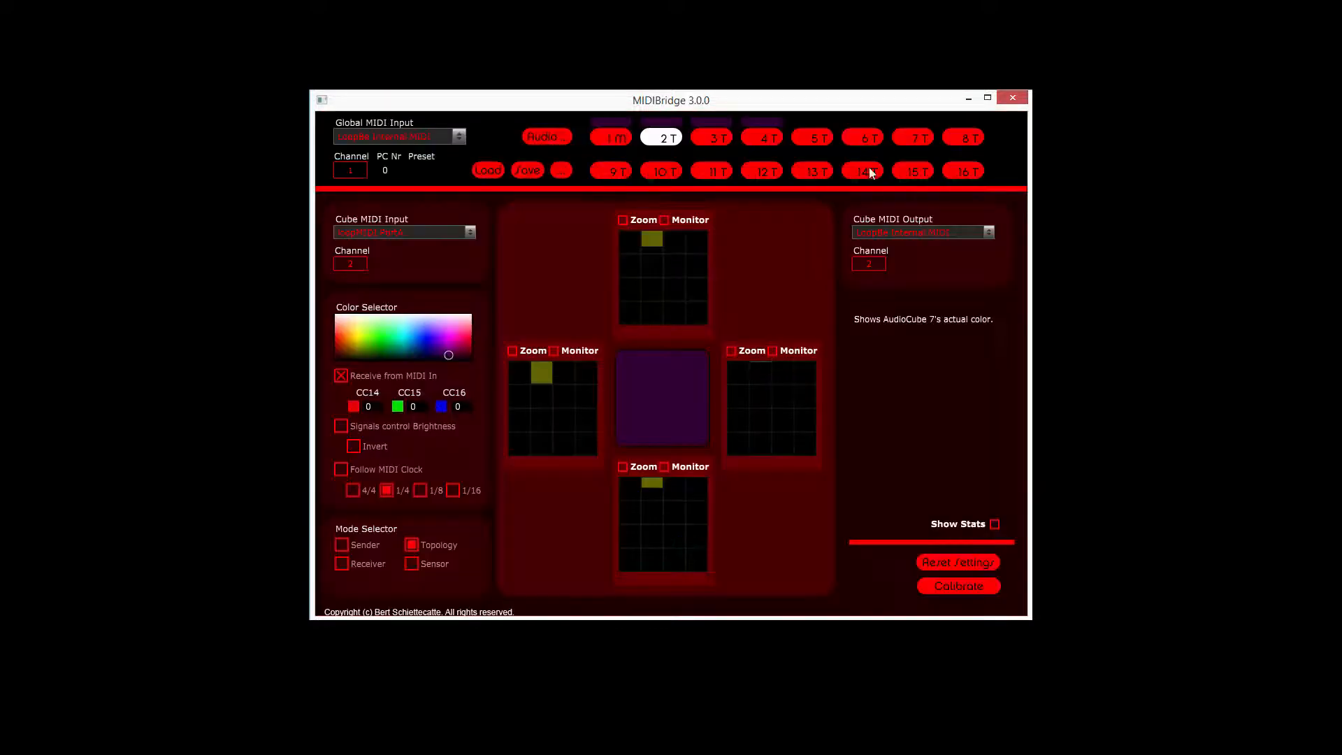
pyautogui.click(732, 350)
pyautogui.click(794, 192)
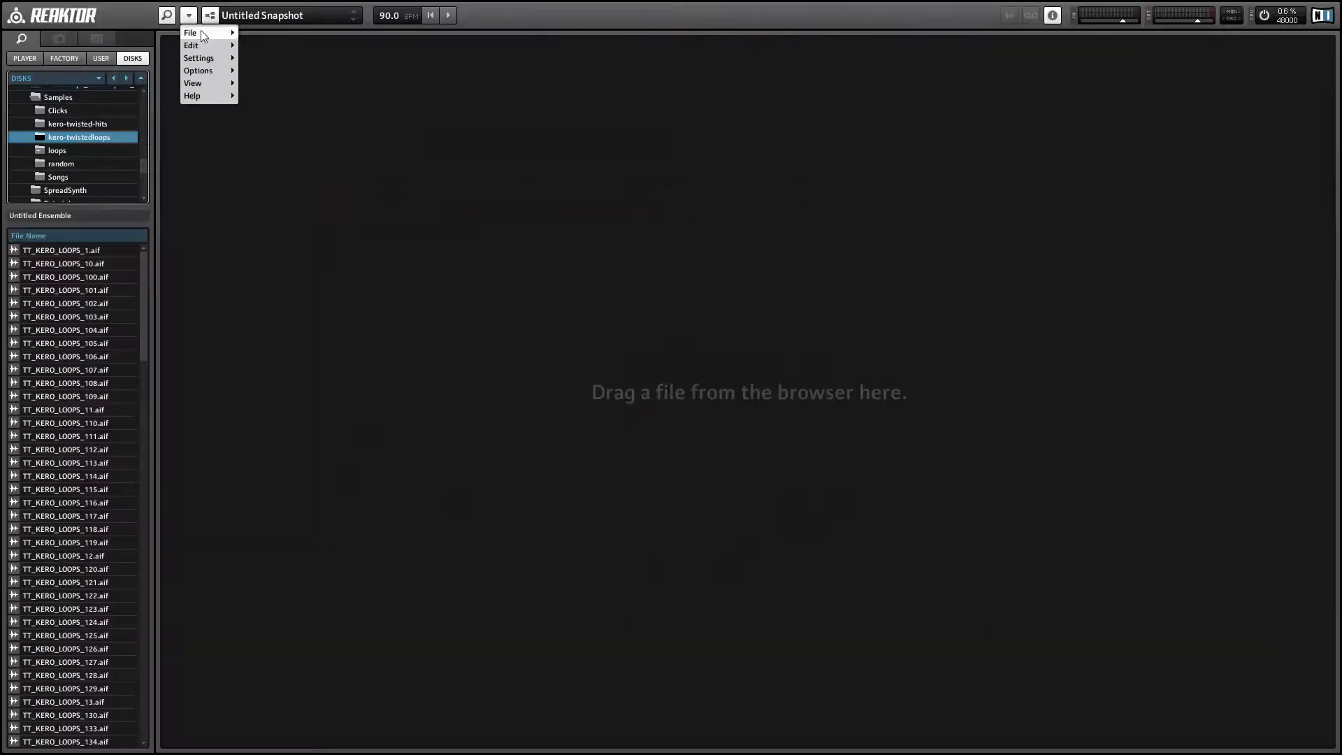
# Step: Switch to Reaktor and check which MIDI input and output devices are enabled in Audio and MIDI Settings
pyautogui.moveTo(200, 31)
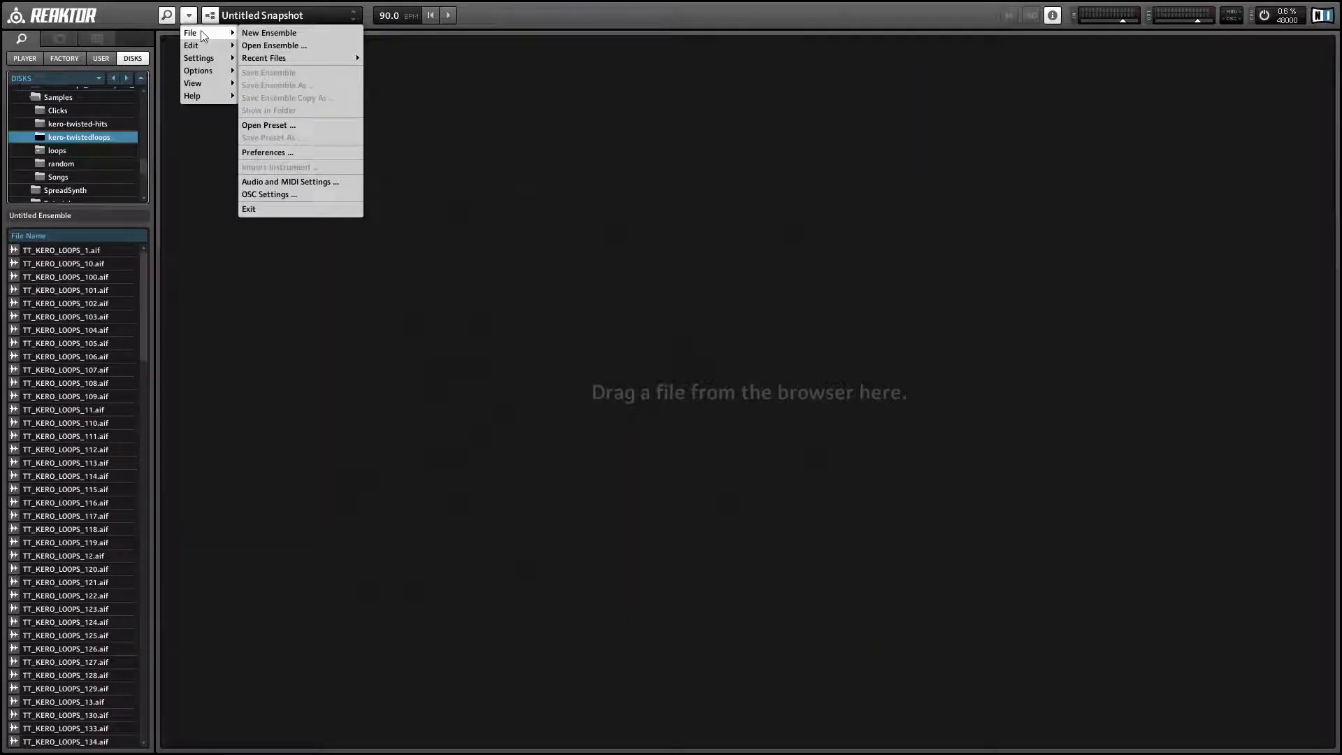
pyautogui.click(278, 183)
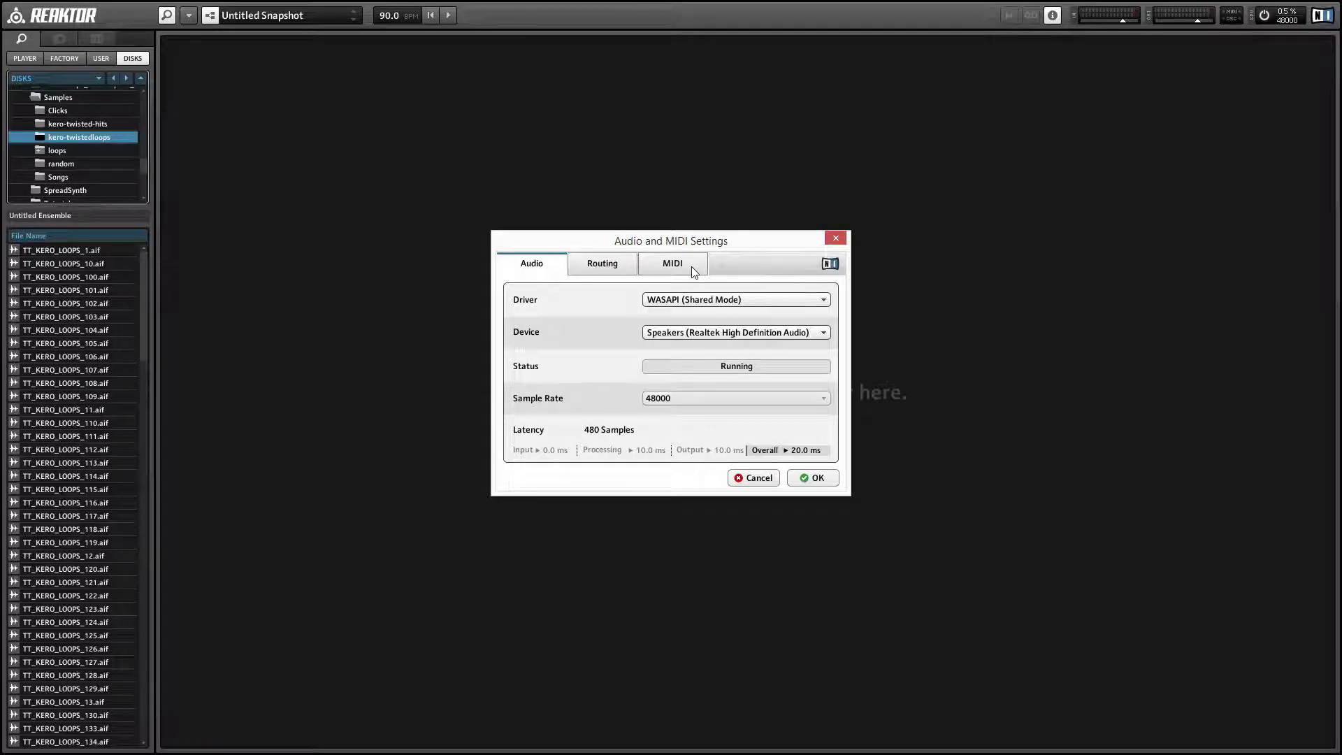
pyautogui.click(692, 269)
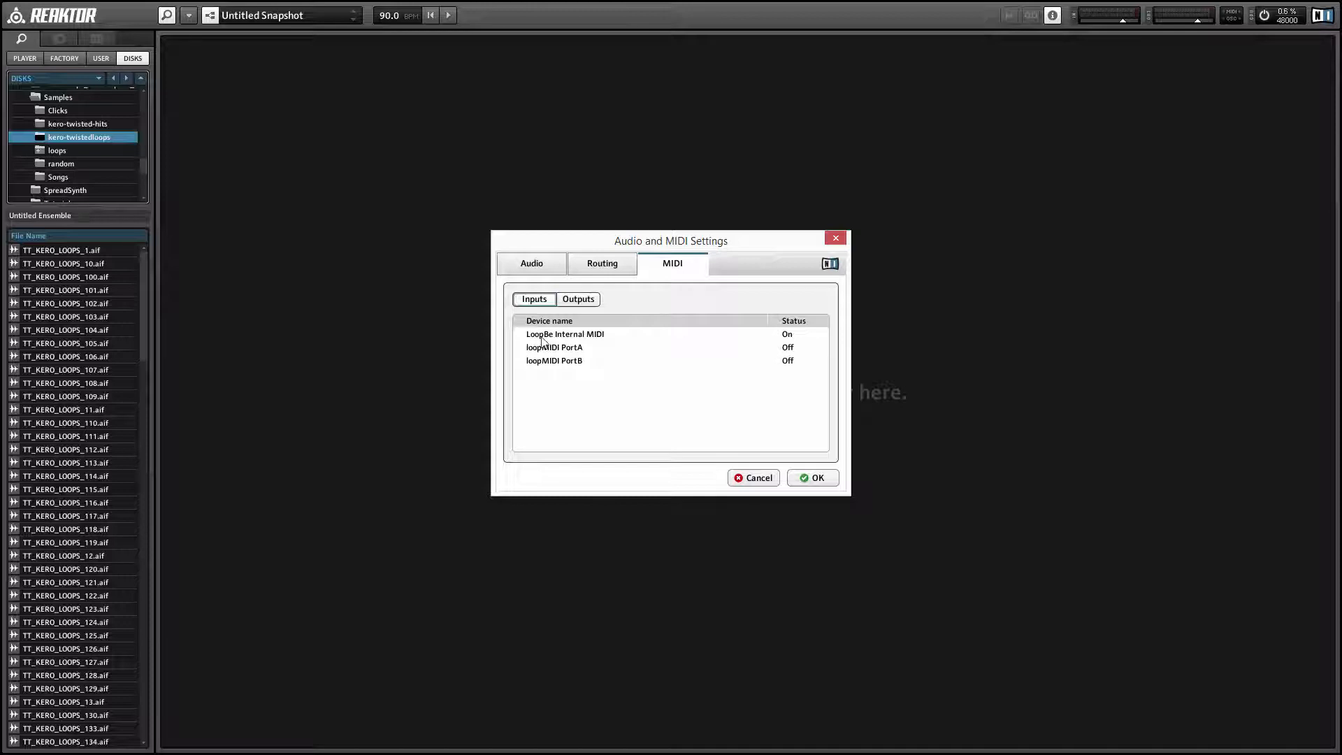
pyautogui.click(577, 301)
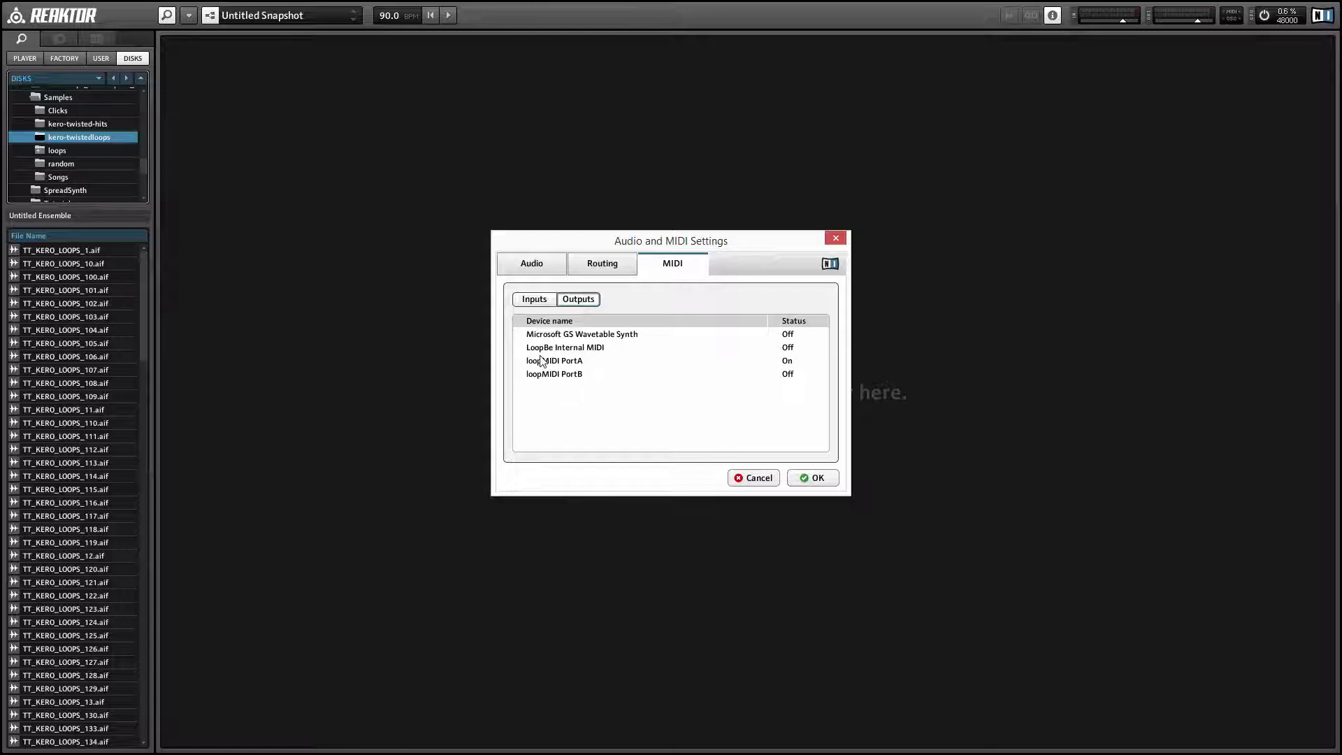
pyautogui.click(816, 478)
# Step: Create a new ensemble
pyautogui.click(188, 16)
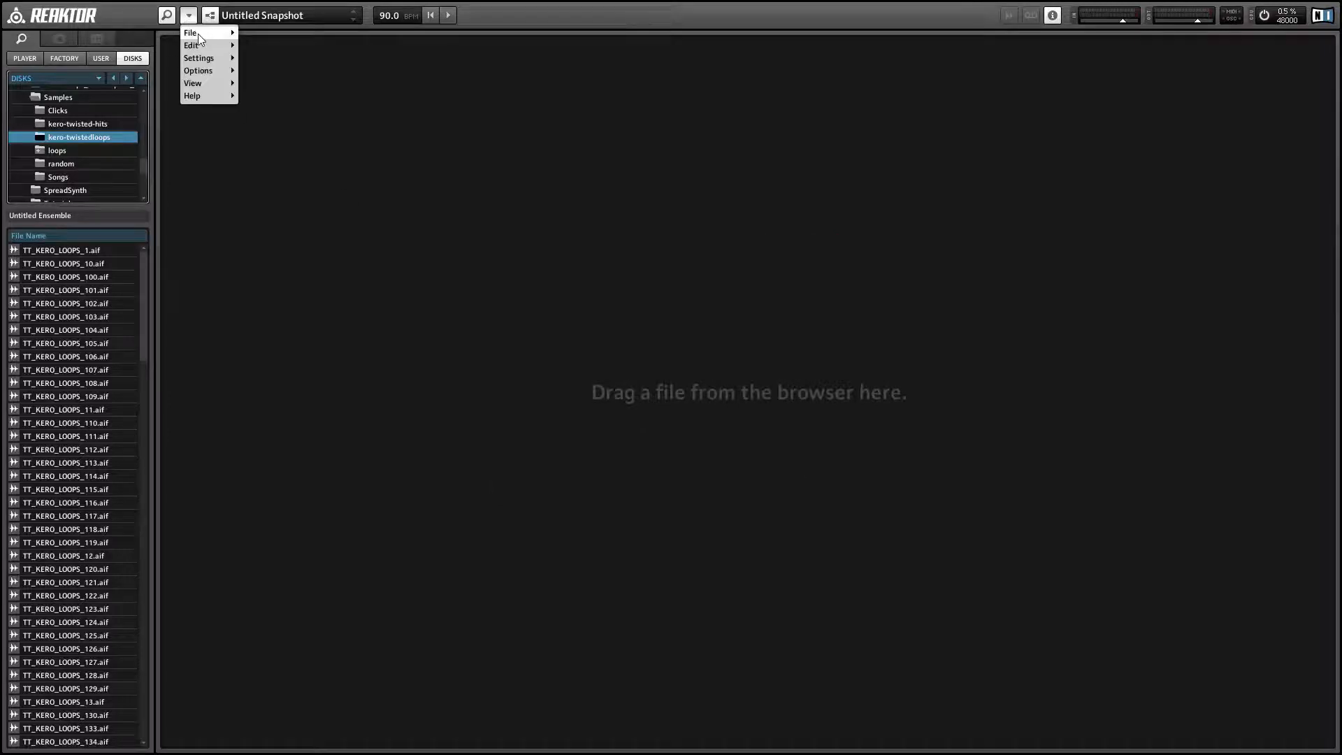
pyautogui.moveTo(198, 33)
pyautogui.click(268, 34)
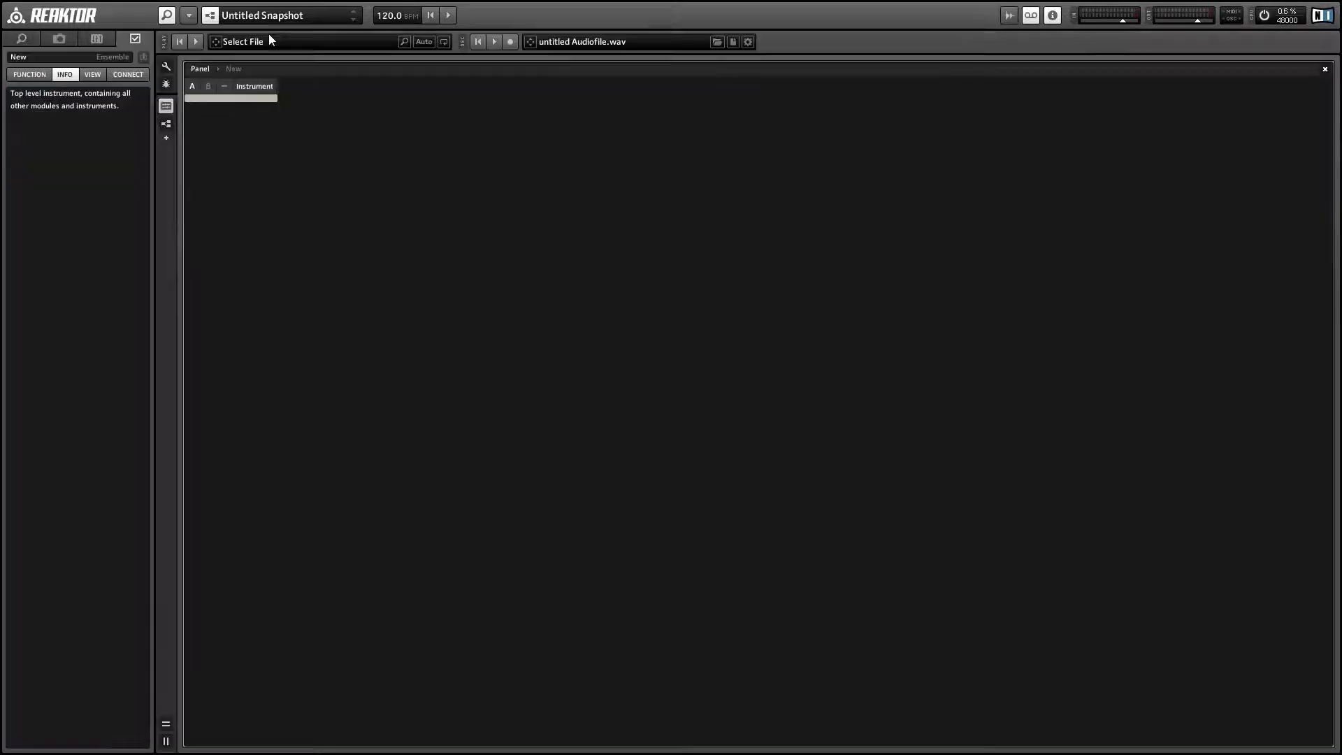
# Step: Set the Instrument's external MIDI input to LoopBe Internal MIDI and its external MIDI output to loopMIDI PortA
pyautogui.click(253, 86)
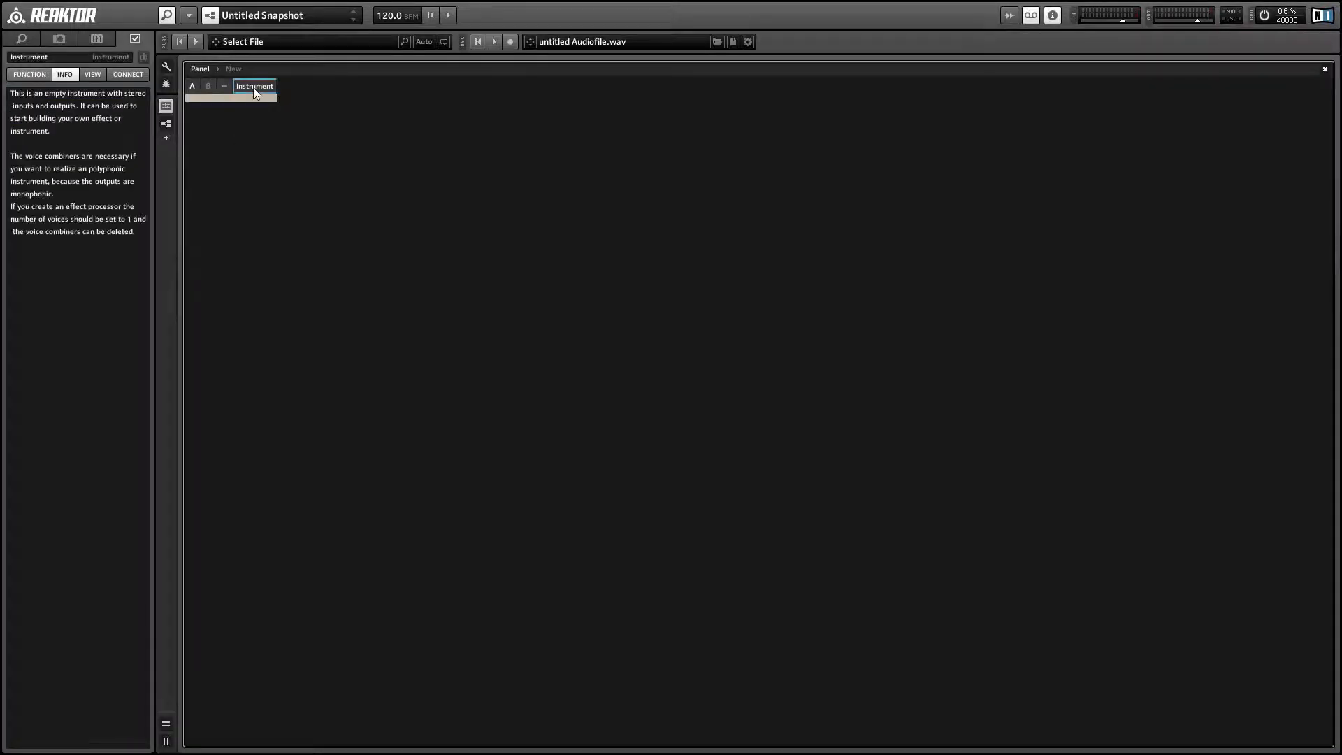
pyautogui.click(130, 76)
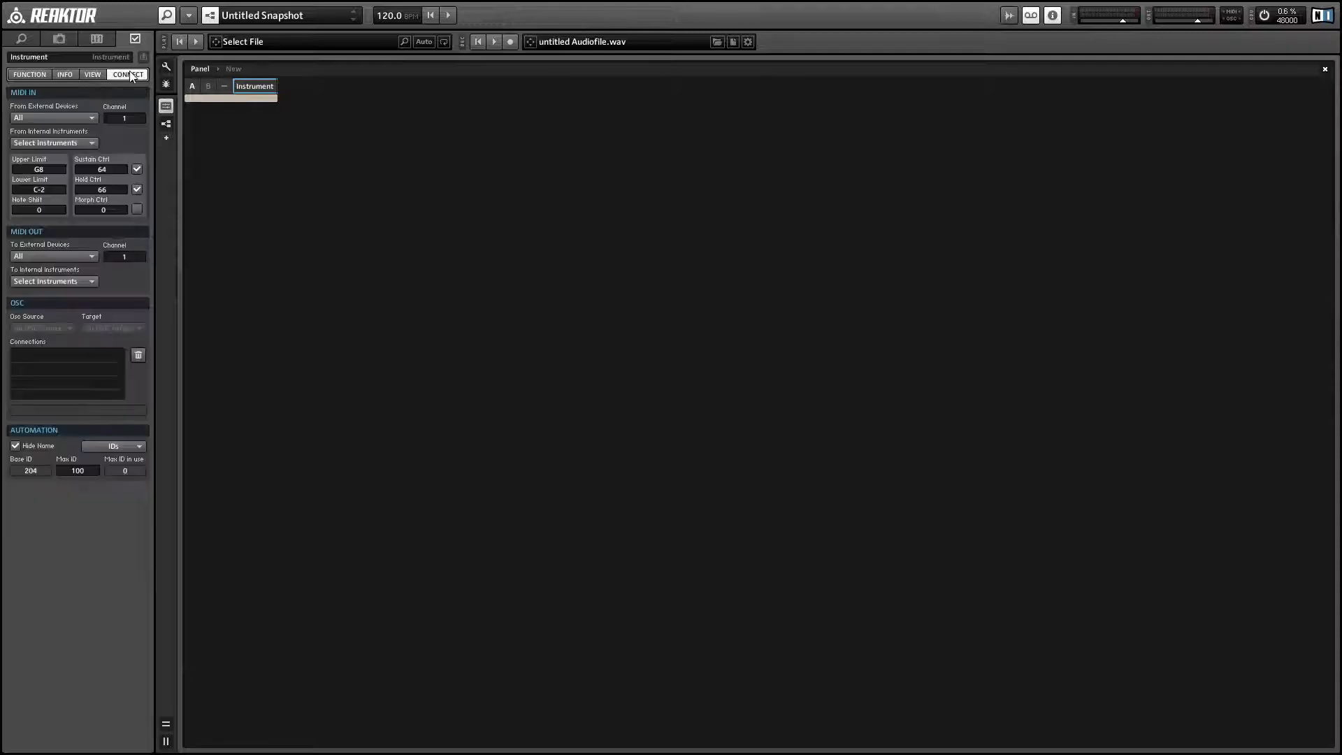
pyautogui.click(29, 116)
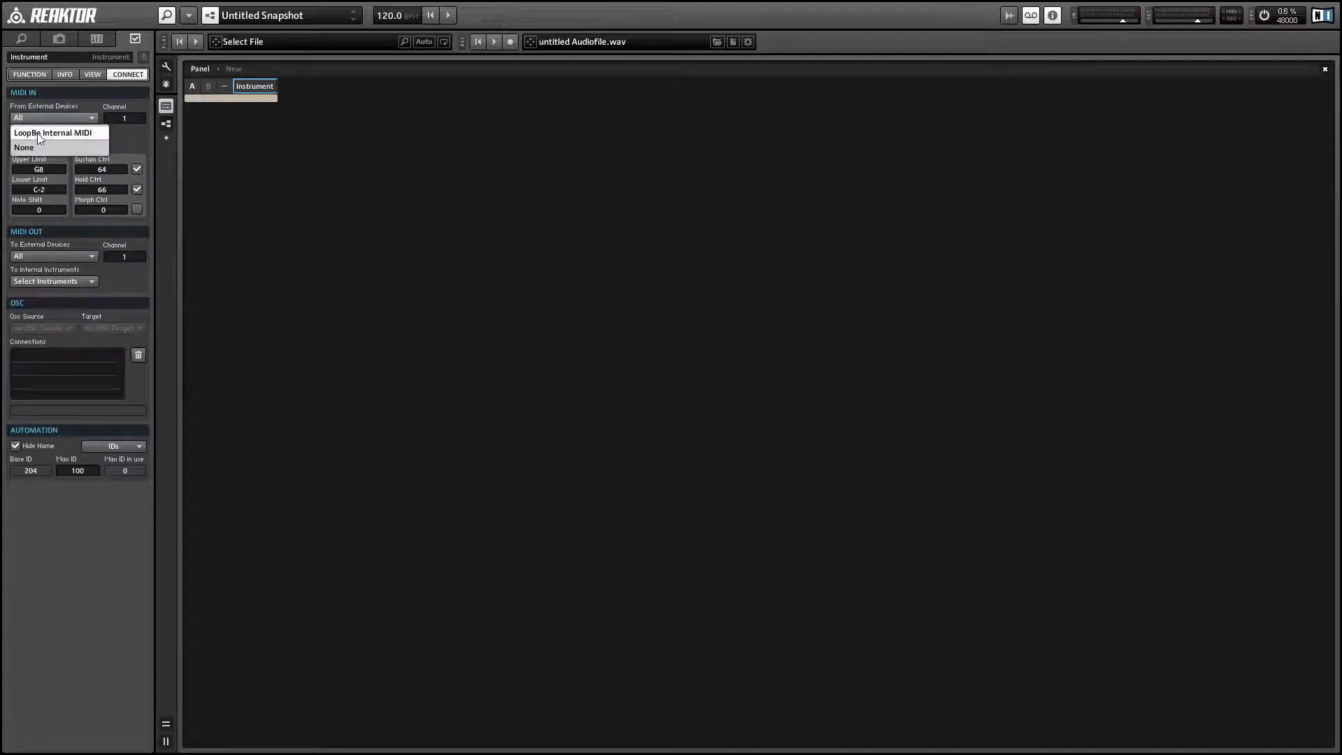
pyautogui.click(36, 132)
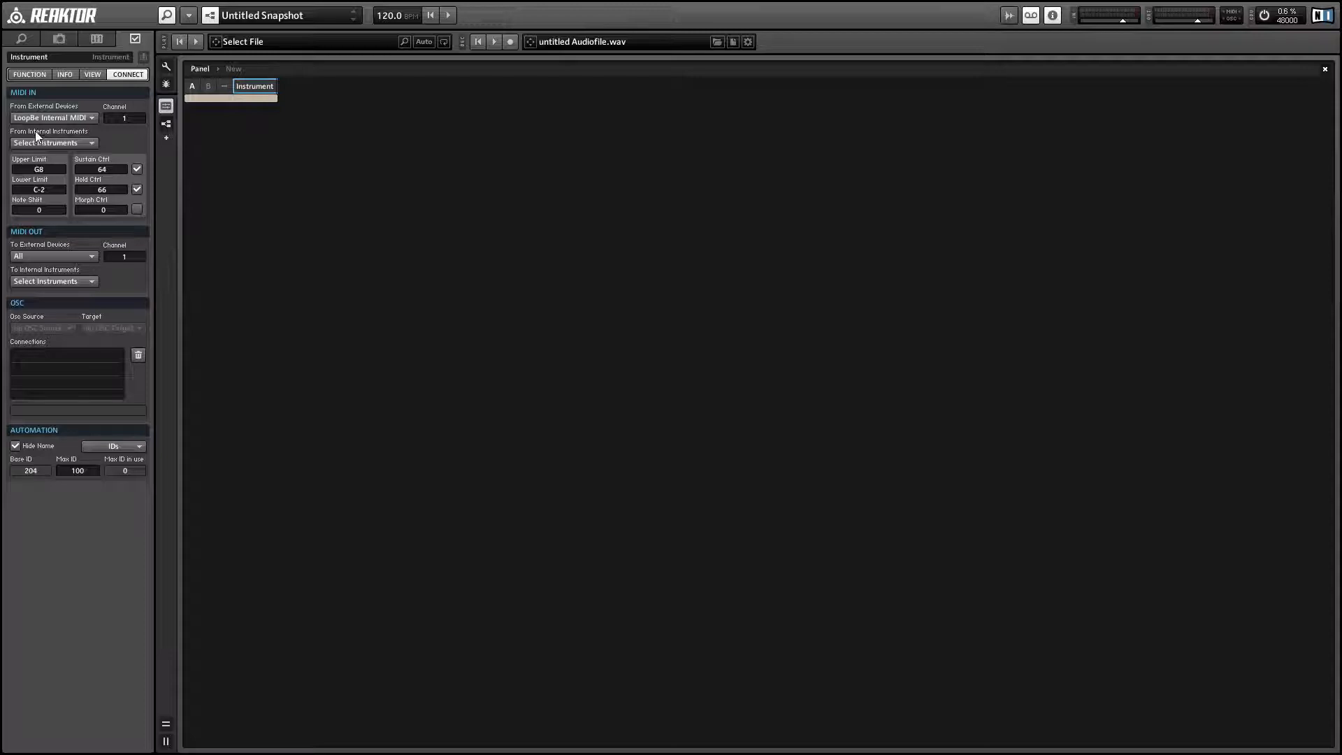
pyautogui.click(30, 256)
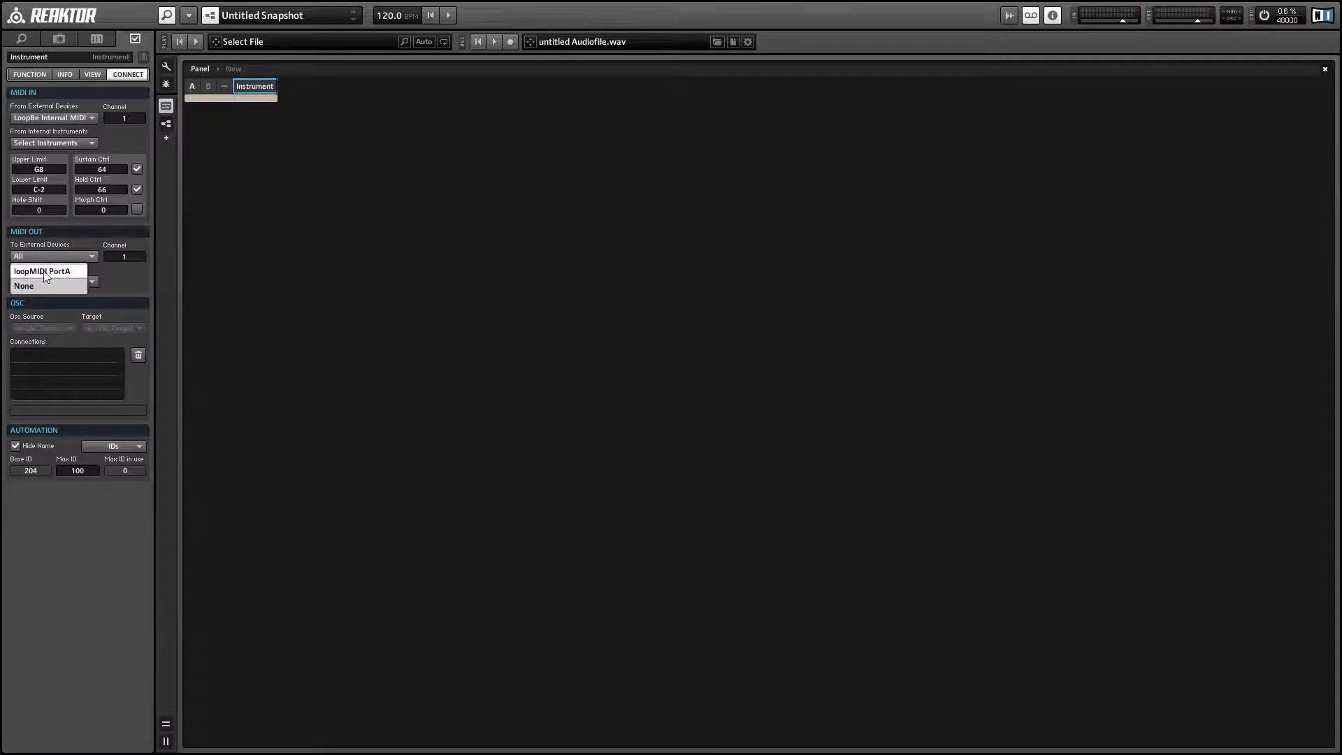
pyautogui.click(50, 271)
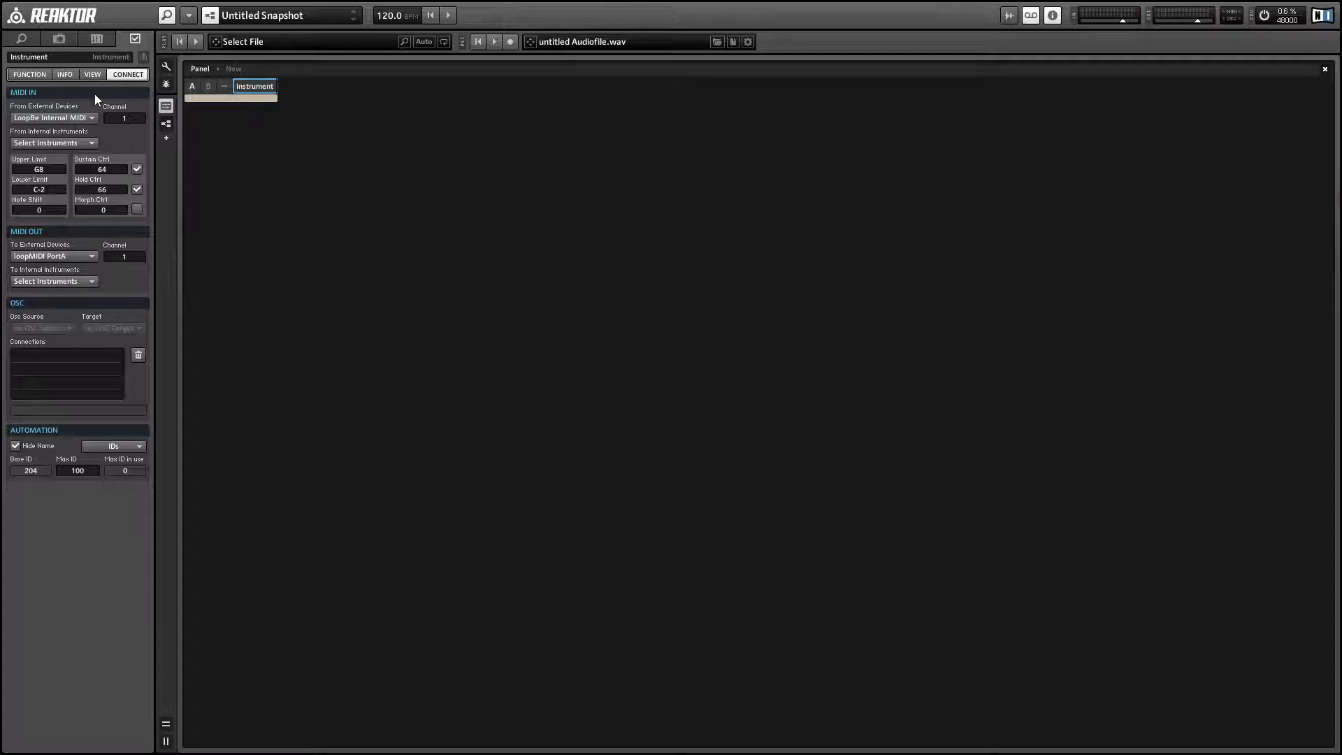
# Step: In the Instrument's structure, reposition the Topology Cube macro and attach a constant with value 2 to its topmost input
pyautogui.doubleClick(241, 99)
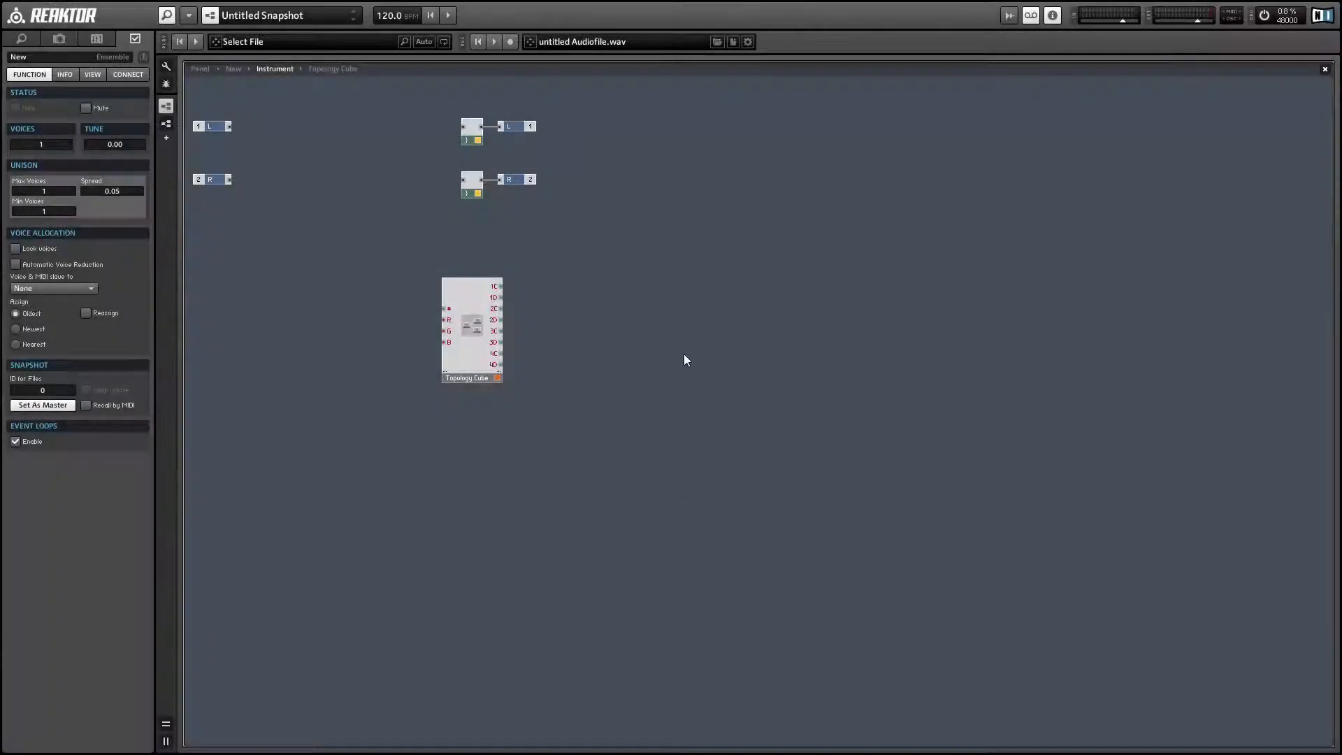
pyautogui.moveTo(470, 377)
pyautogui.mouseDown()
pyautogui.moveTo(417, 373)
pyautogui.moveTo(482, 368)
pyautogui.mouseUp()
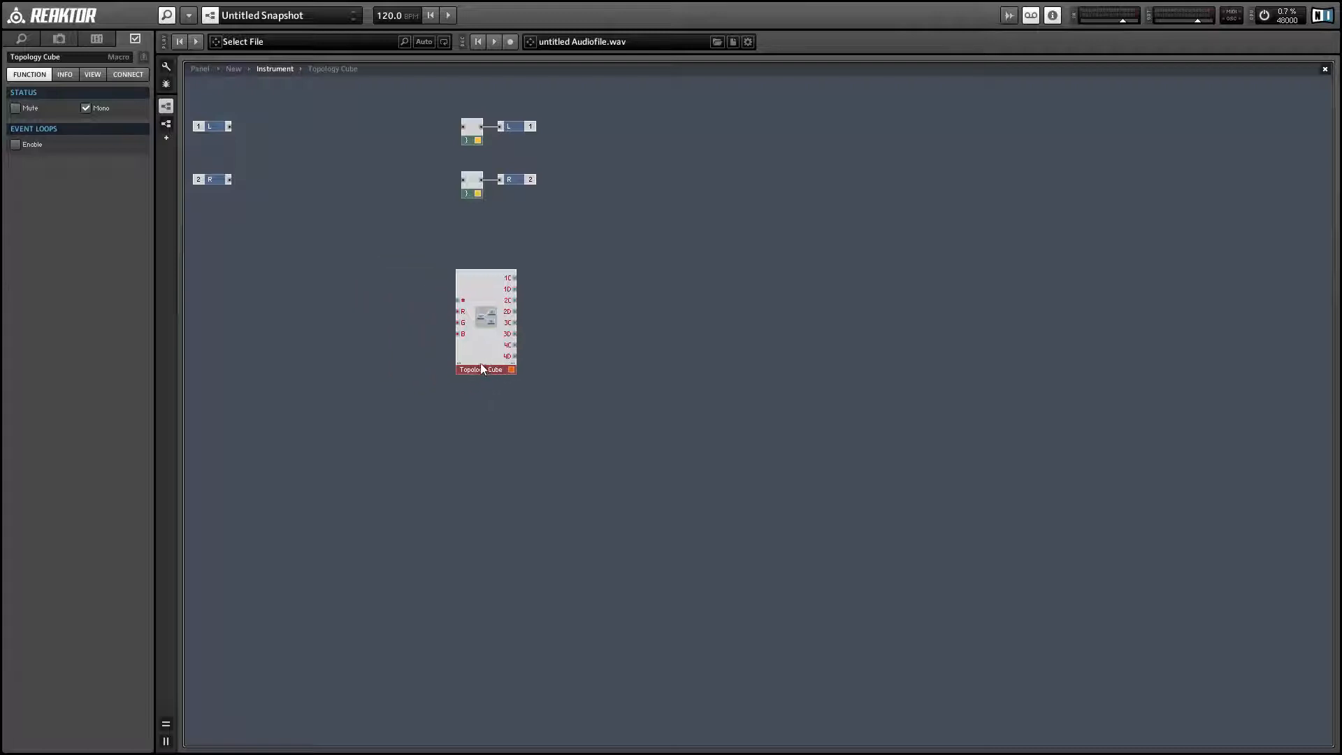
pyautogui.rightClick(460, 301)
pyautogui.click(496, 323)
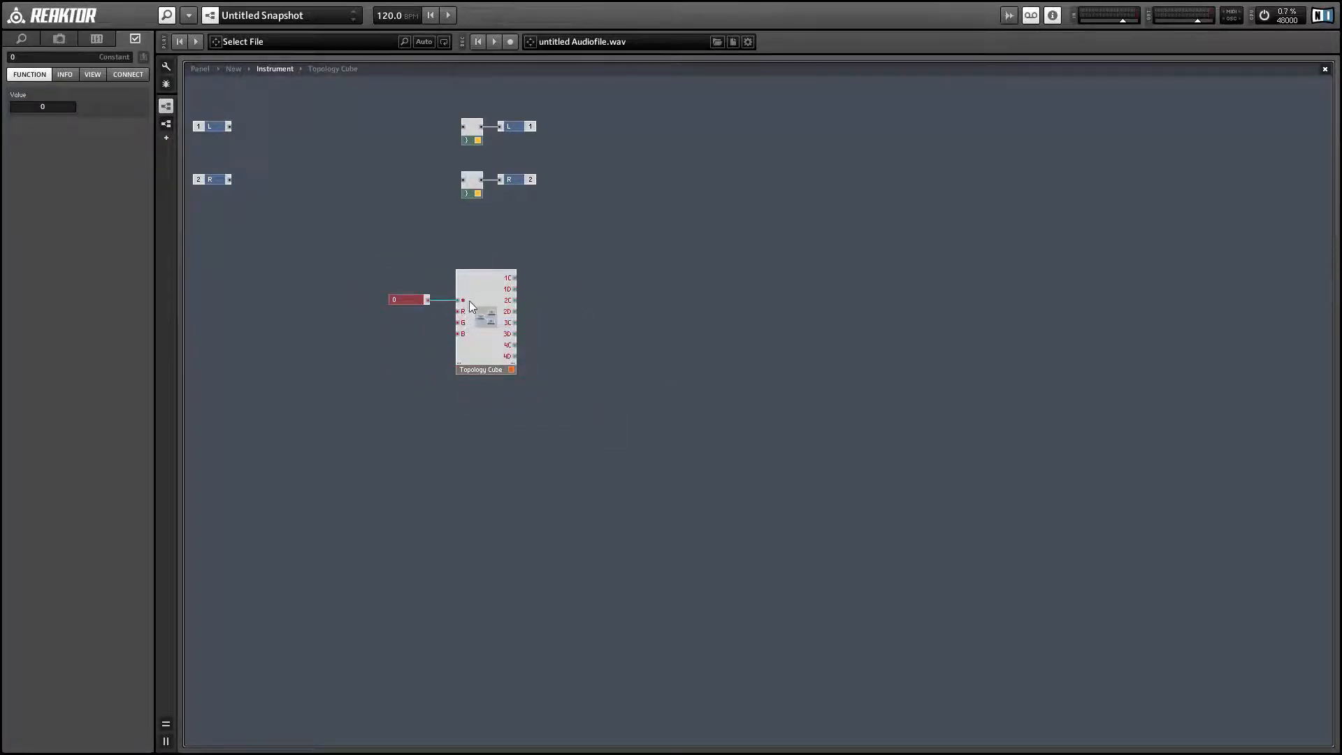
pyautogui.click(50, 106)
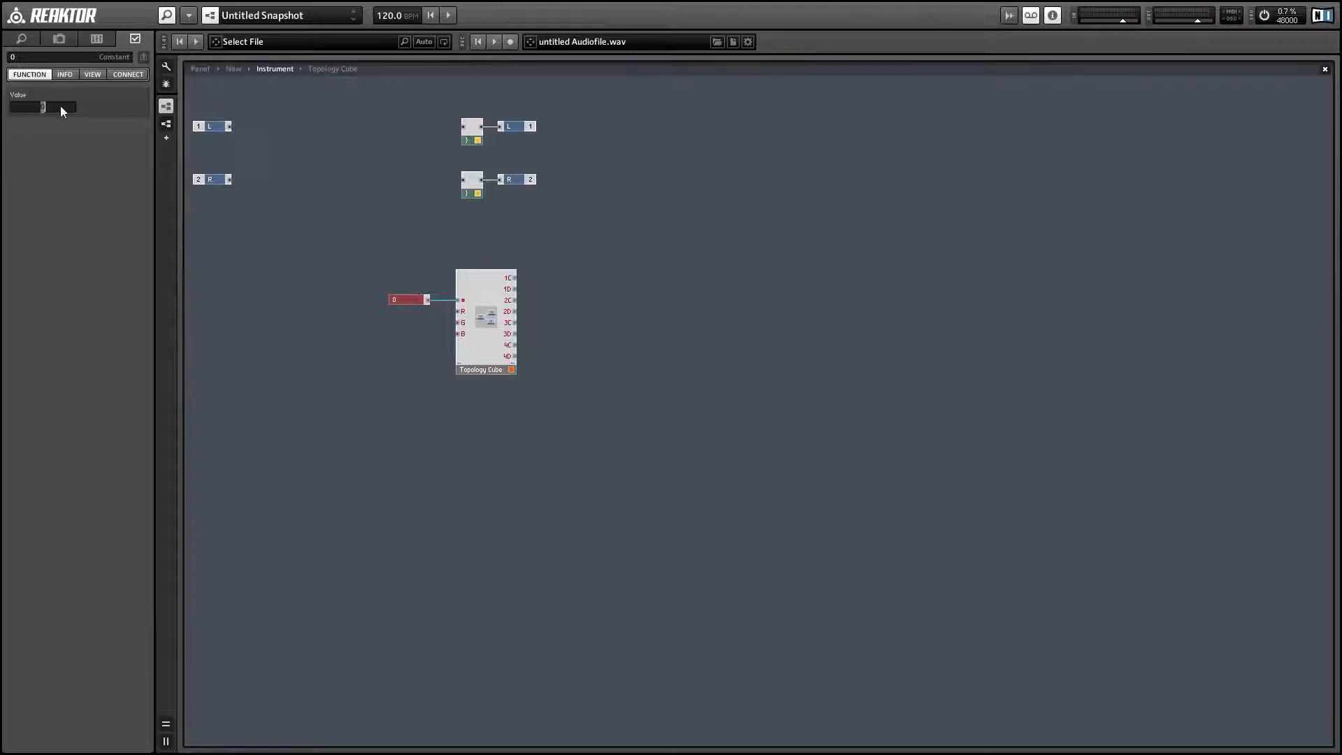
pyautogui.write('2')
pyautogui.click(467, 449)
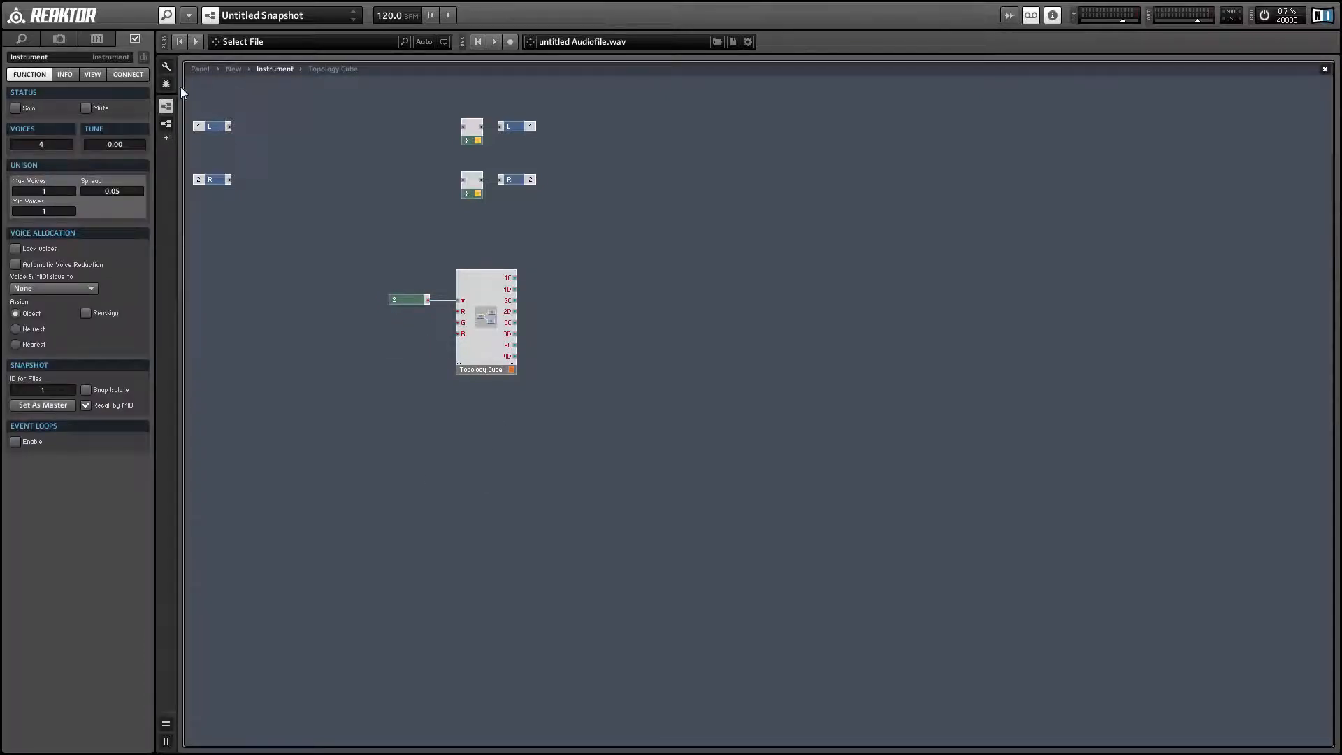
# Step: View the Topology Cube on the instrument panel, and move the macro and its constant in the structure to free space before them
pyautogui.click(199, 68)
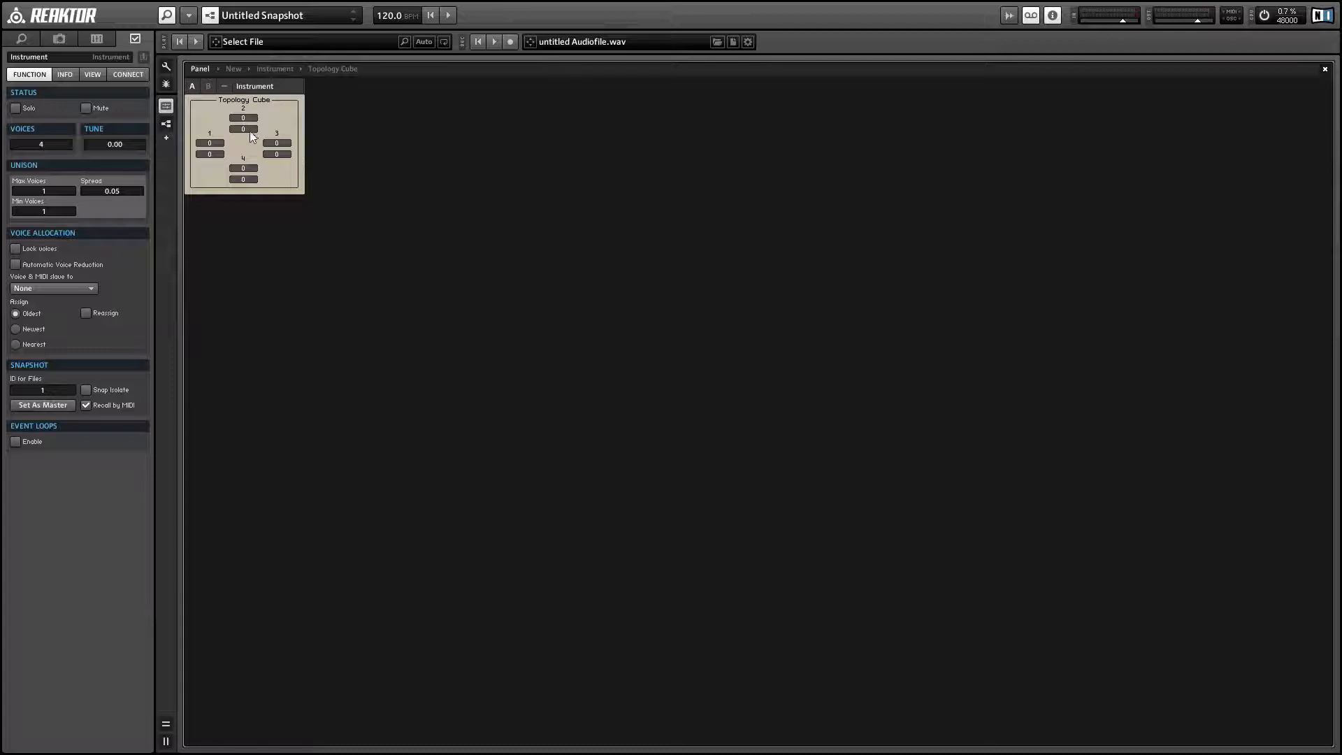
pyautogui.click(310, 217)
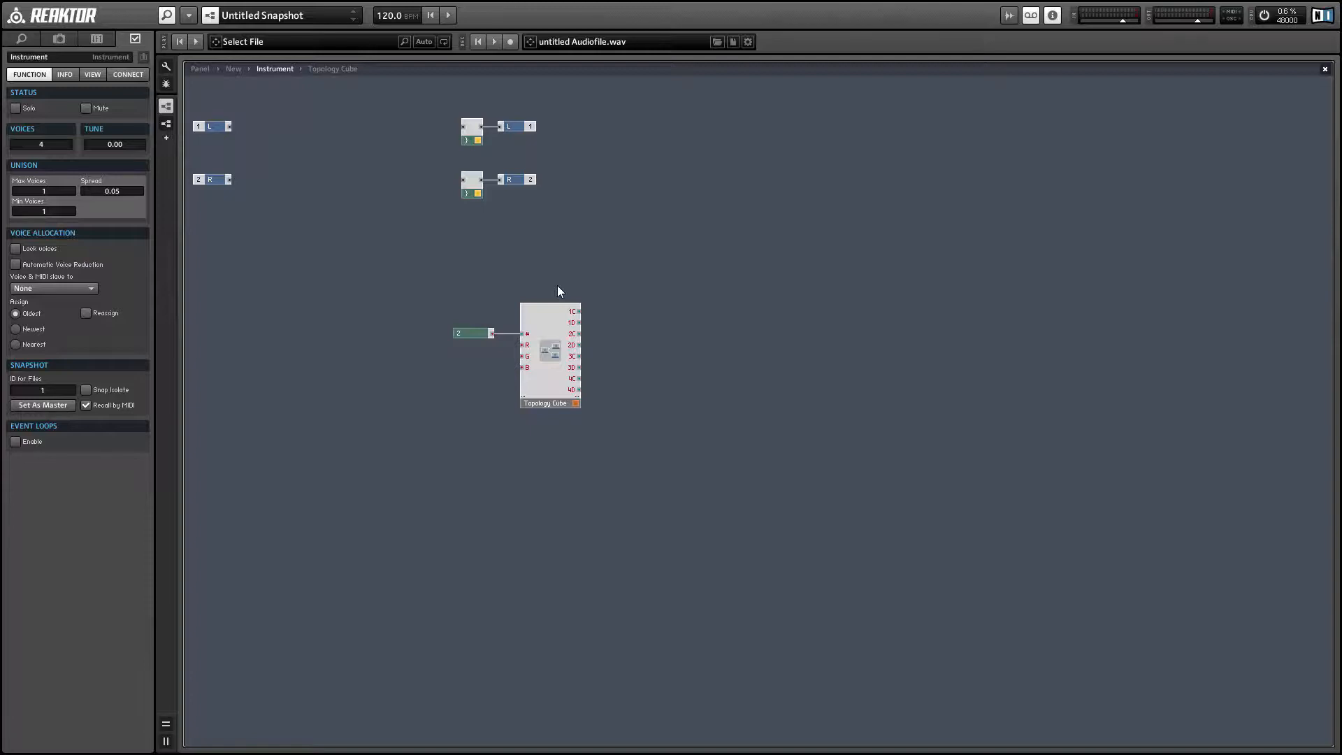
pyautogui.moveTo(560, 286); pyautogui.dragTo(579, 337)
pyautogui.moveTo(594, 330); pyautogui.dragTo(594, 330)
pyautogui.moveTo(484, 401); pyautogui.dragTo(546, 343)
pyautogui.moveTo(443, 292); pyautogui.dragTo(579, 407)
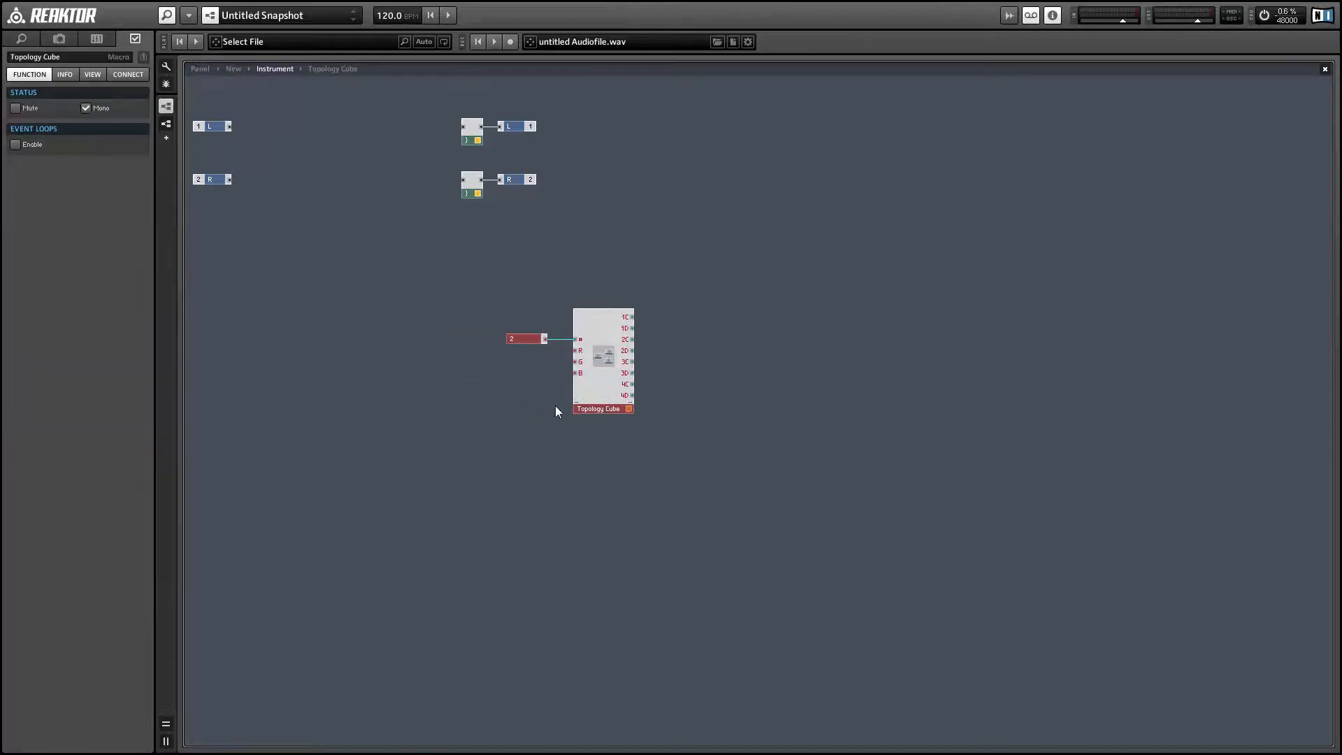
# Step: Insert a built-in Selector module from the Signal Path category and set its minimum number of ports to 3
pyautogui.click(364, 285)
pyautogui.rightClick(379, 269)
pyautogui.moveTo(402, 278)
pyautogui.moveTo(569, 349)
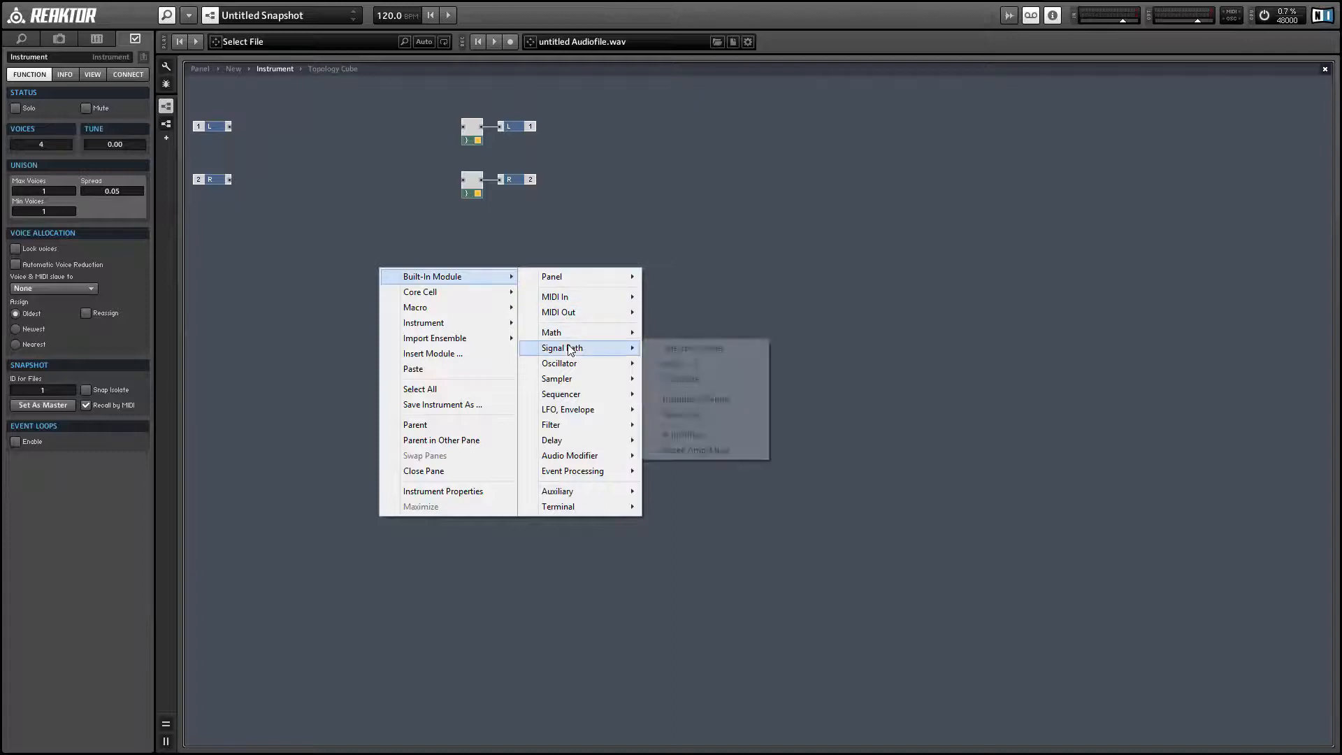
pyautogui.click(692, 348)
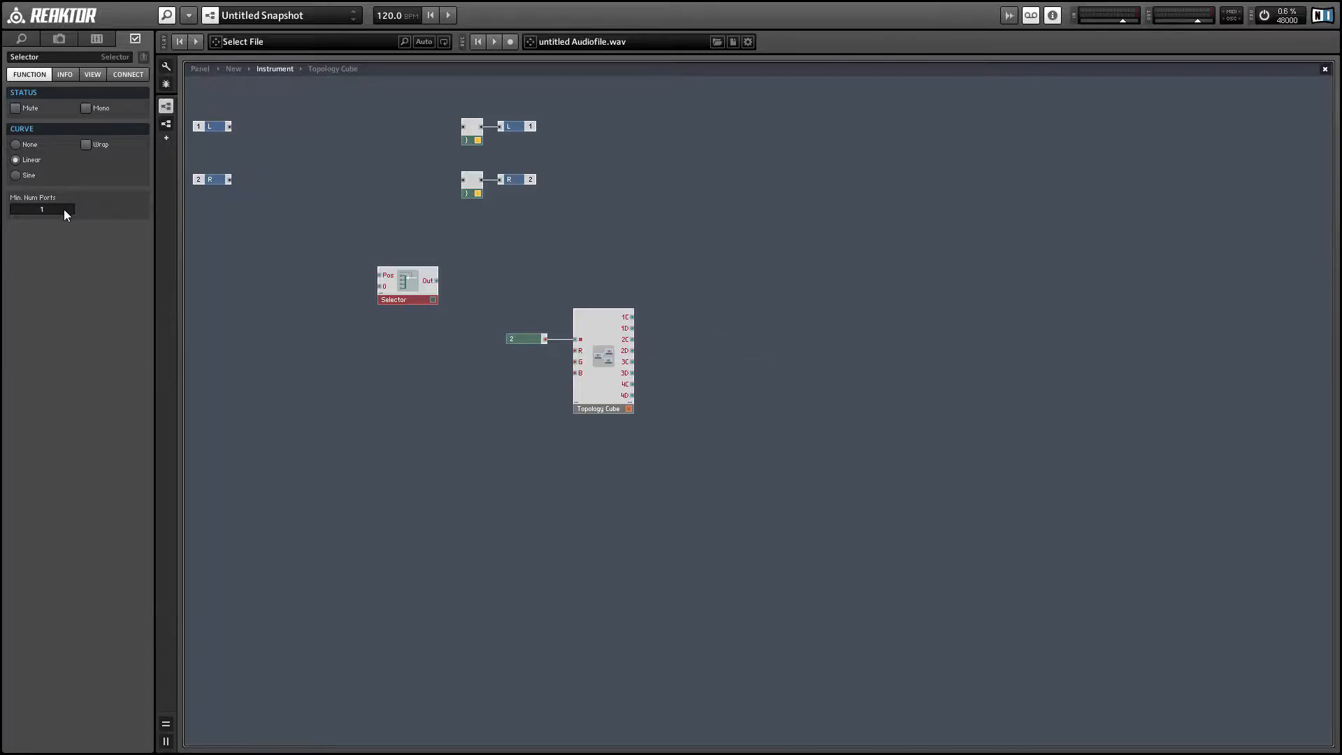
pyautogui.moveTo(65, 208); pyautogui.dragTo(66, 197)
# Step: Wire the Selector's output to the Topology Cube's R input, place it beside the macro and make it mono
pyautogui.moveTo(406, 320); pyautogui.dragTo(580, 355)
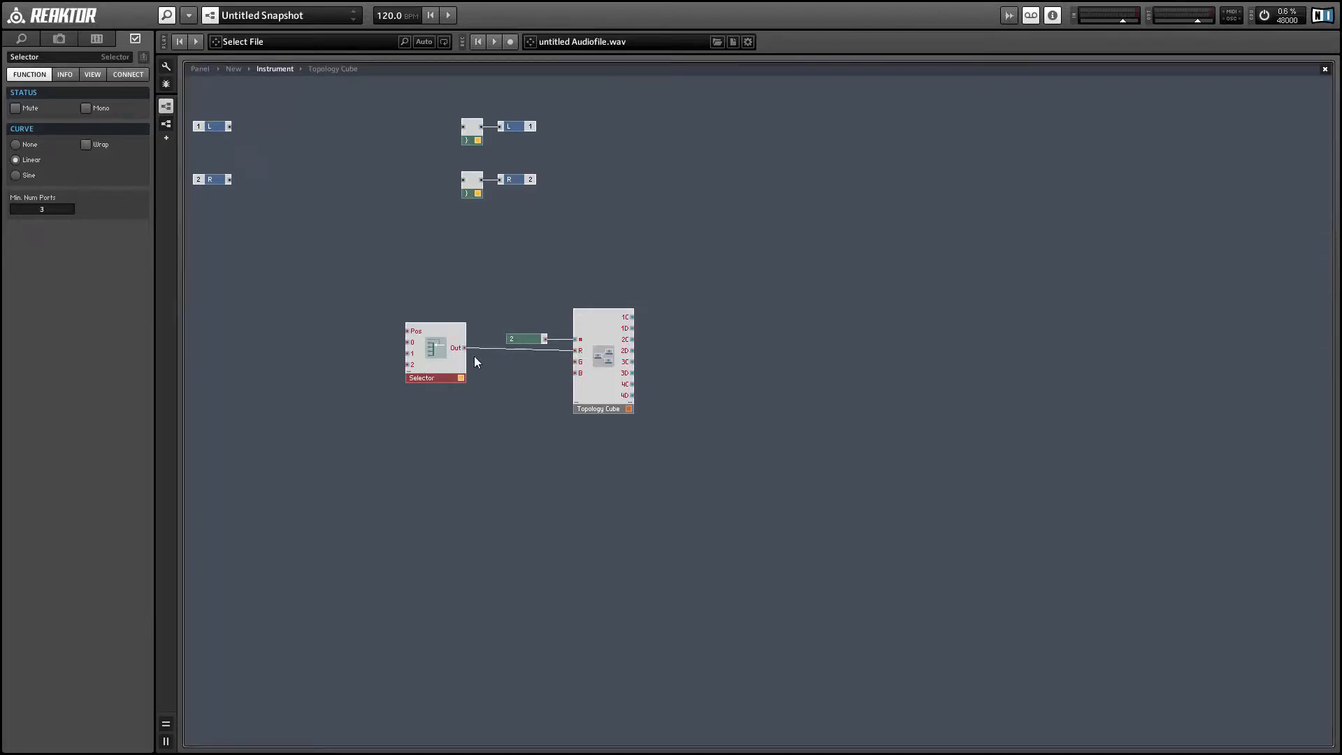
pyautogui.moveTo(448, 359); pyautogui.dragTo(466, 362)
pyautogui.rightClick(454, 367)
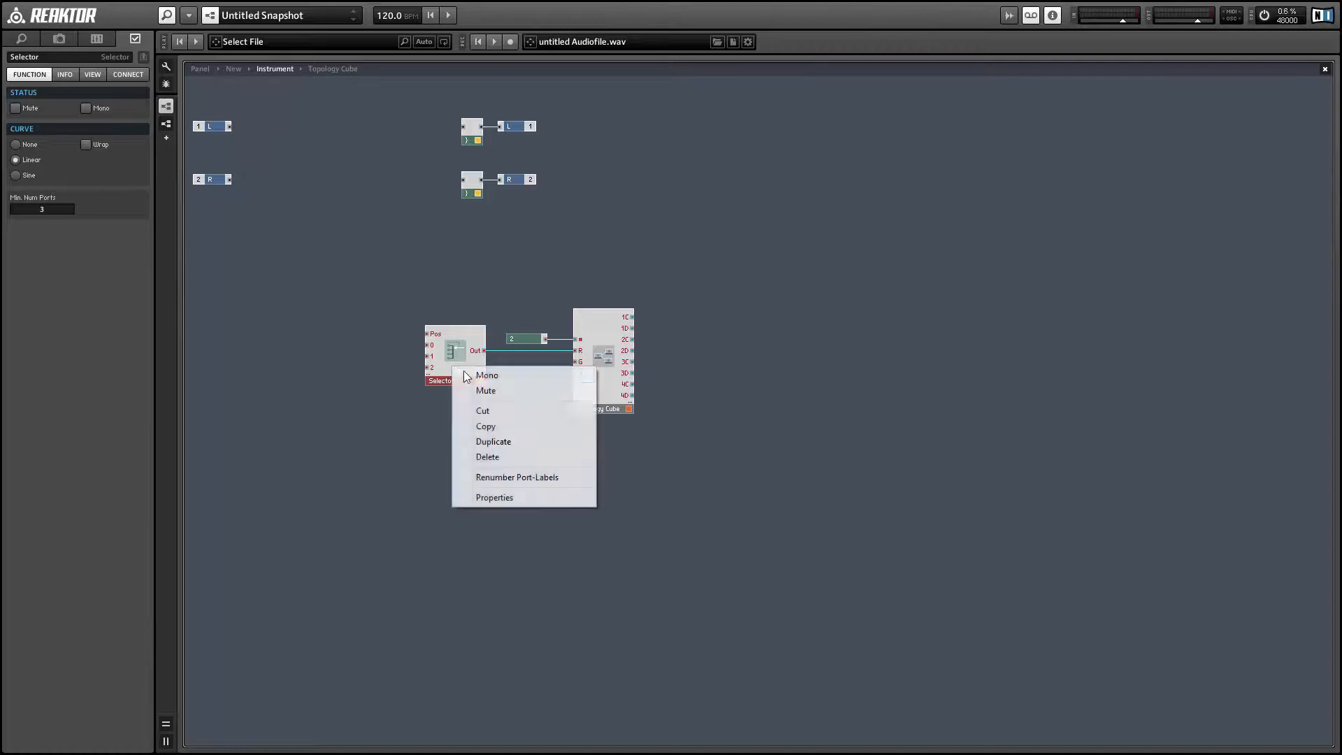
pyautogui.click(469, 376)
# Step: Insert a built-in List module from the Panel category, place it beside the Selector and wire it to the Pos input
pyautogui.rightClick(311, 228)
pyautogui.moveTo(355, 236)
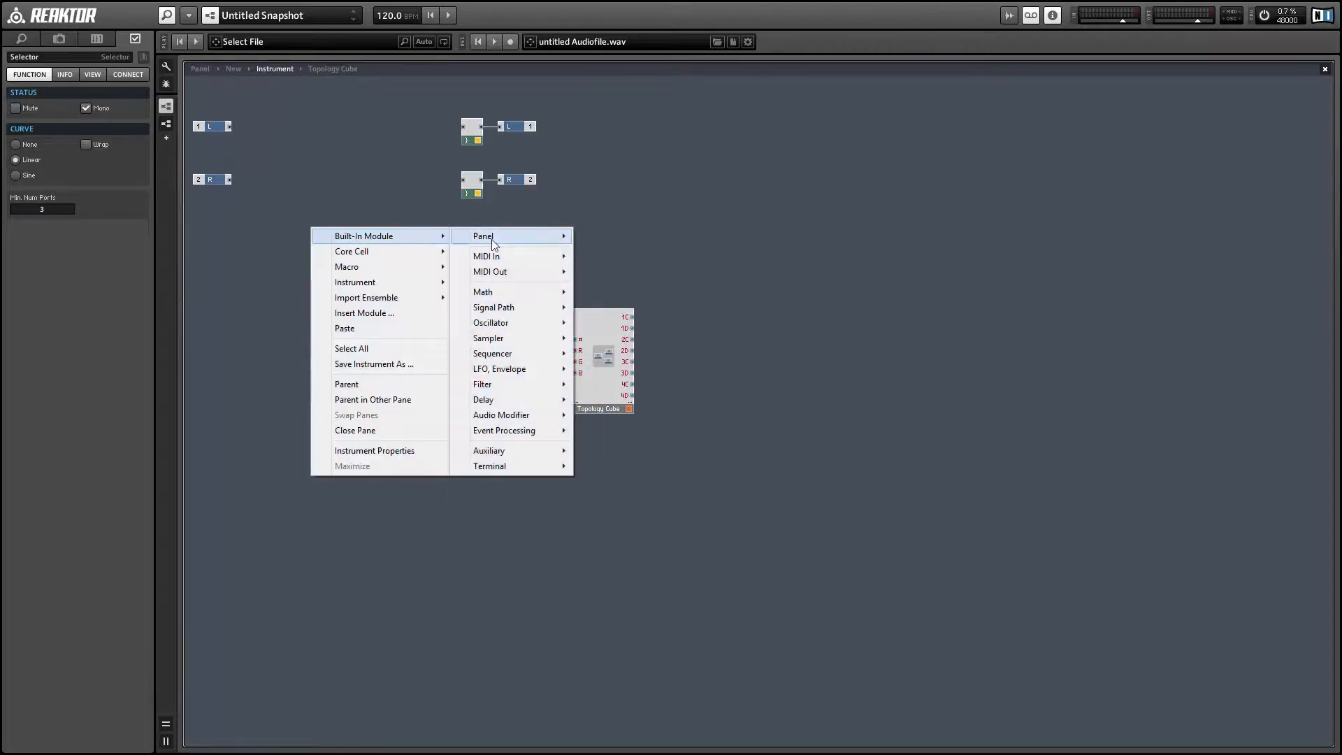
pyautogui.moveTo(492, 242)
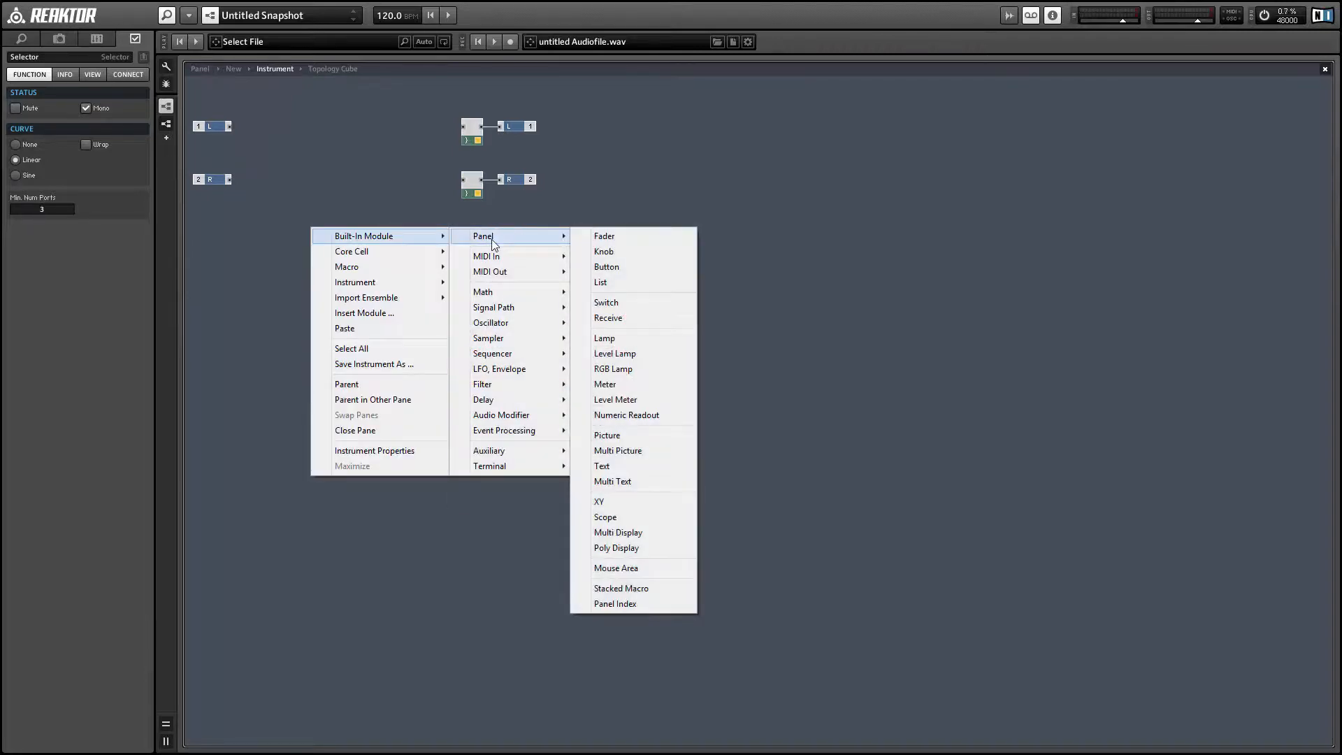
pyautogui.click(600, 282)
pyautogui.moveTo(343, 229); pyautogui.dragTo(369, 333)
# Step: Append entries to the List for a total of three and apply generated values from 0 to 2 with stepsize 1
pyautogui.click(54, 117)
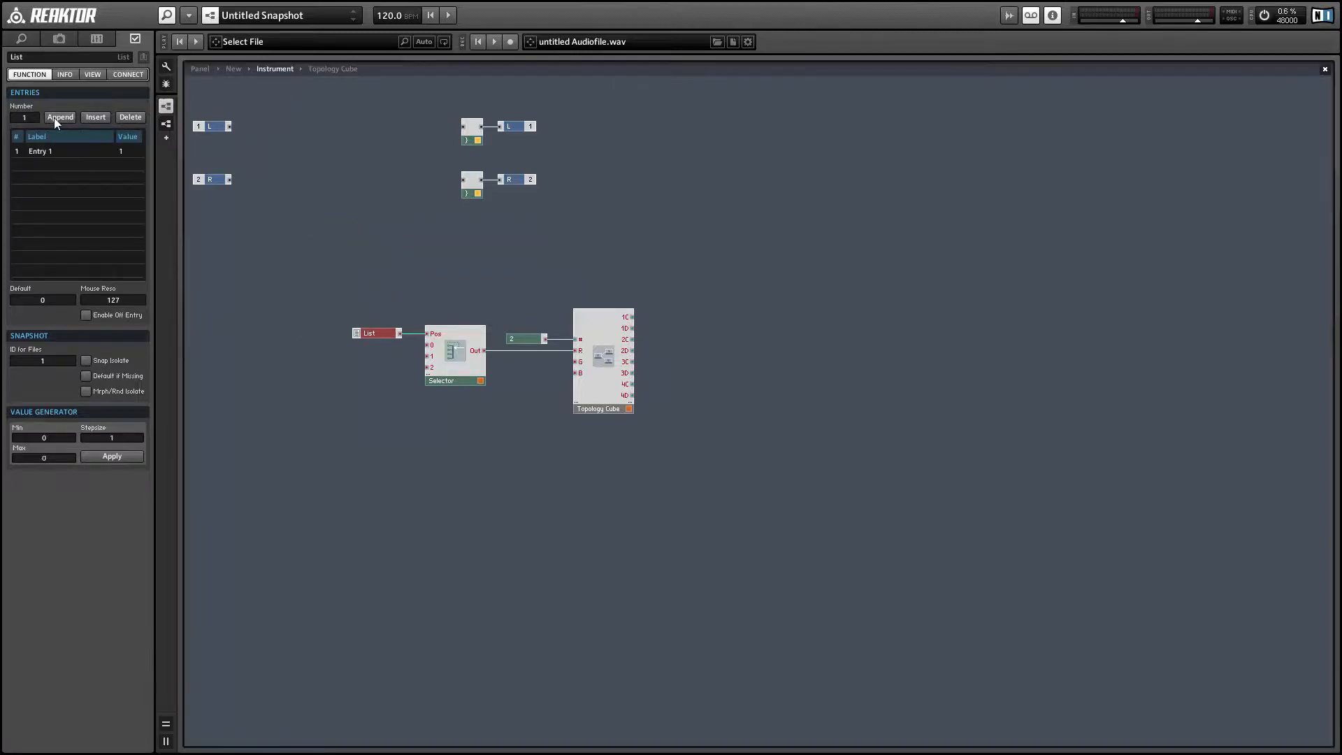
pyautogui.click(55, 116)
pyautogui.click(55, 117)
pyautogui.click(114, 456)
# Step: Label the three List entries Red, Green and Blue, in that order
pyautogui.click(52, 152)
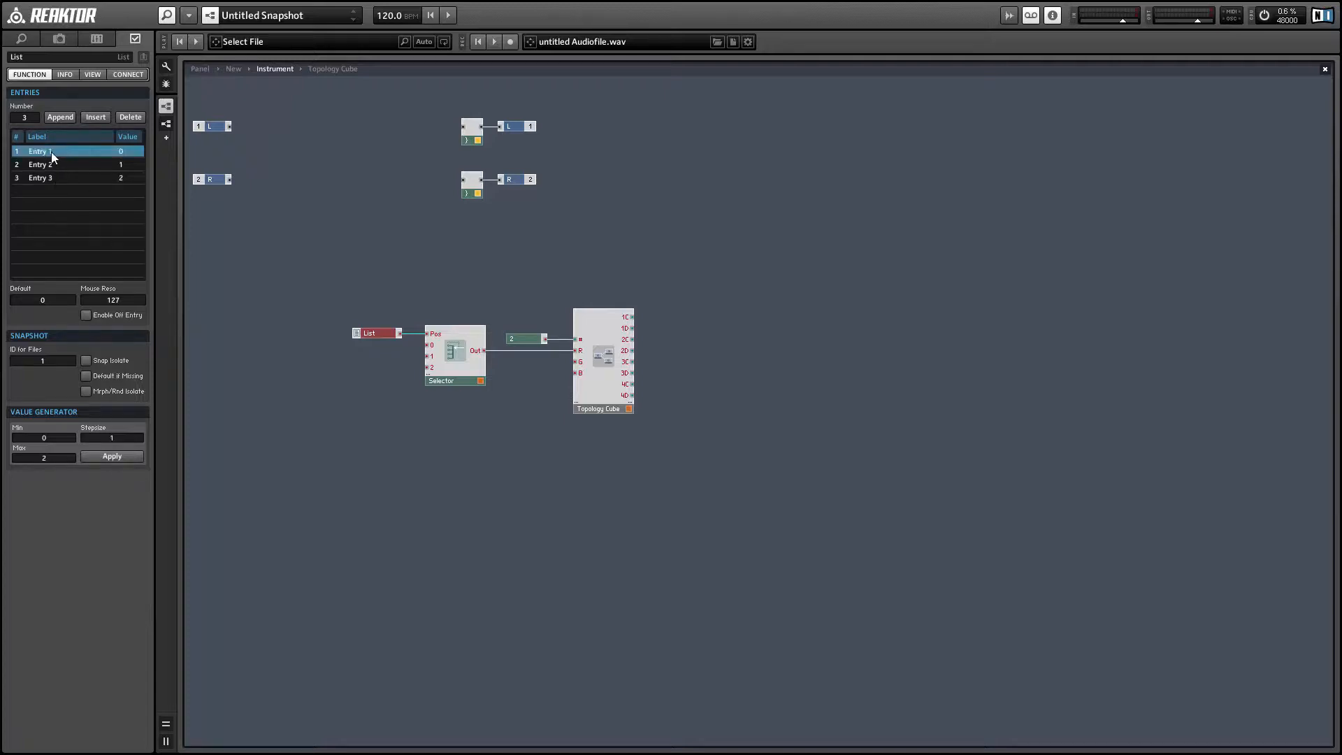
pyautogui.write('Red')
pyautogui.click(49, 166)
pyautogui.write('Green')
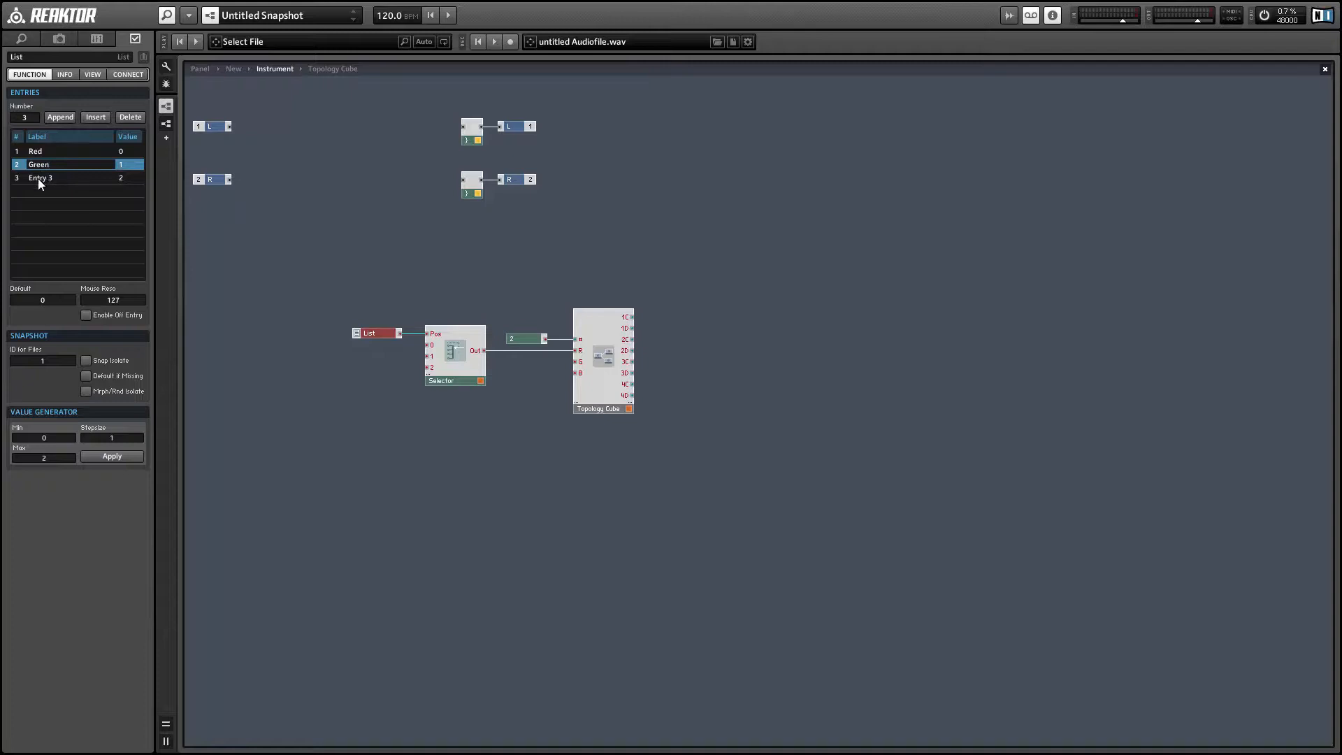
pyautogui.click(38, 178)
pyautogui.write('Blue')
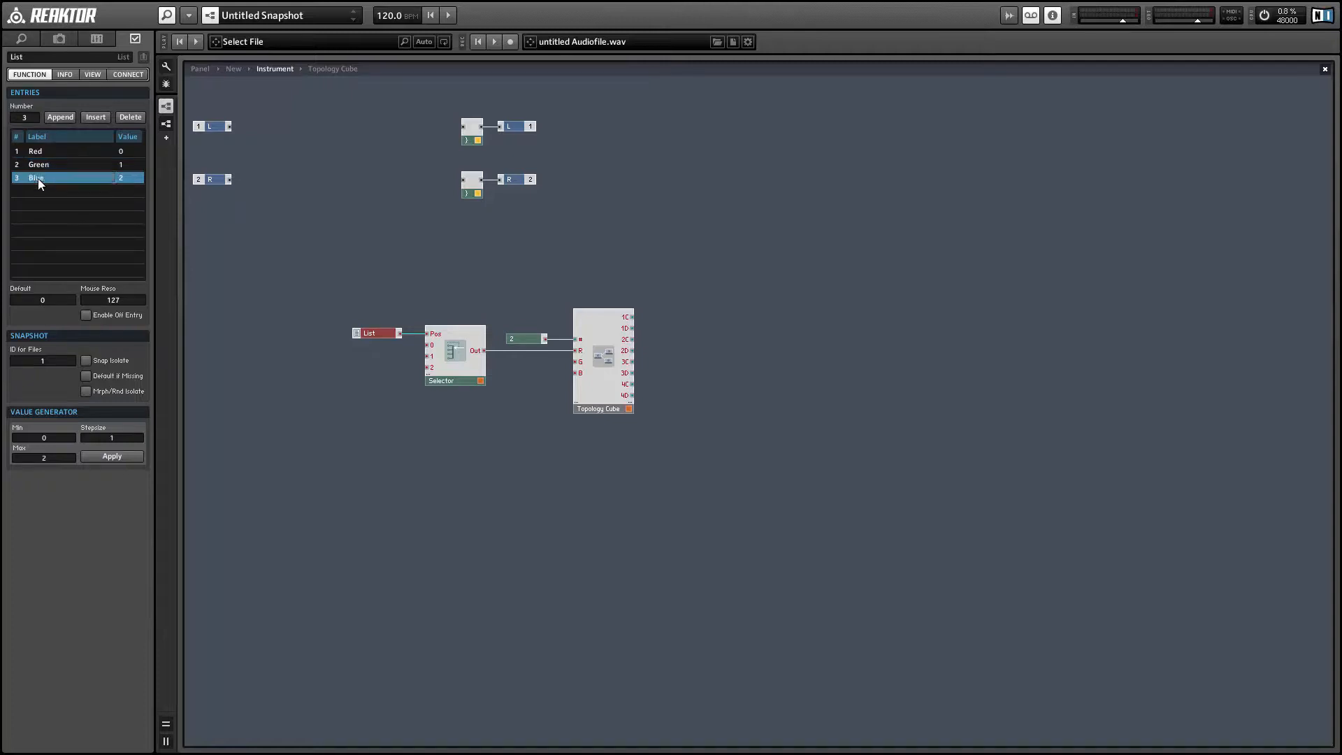
# Step: Create a constant on the Selector's 0 input and set its value to 1
pyautogui.rightClick(427, 345)
pyautogui.click(465, 368)
pyautogui.doubleClick(45, 109)
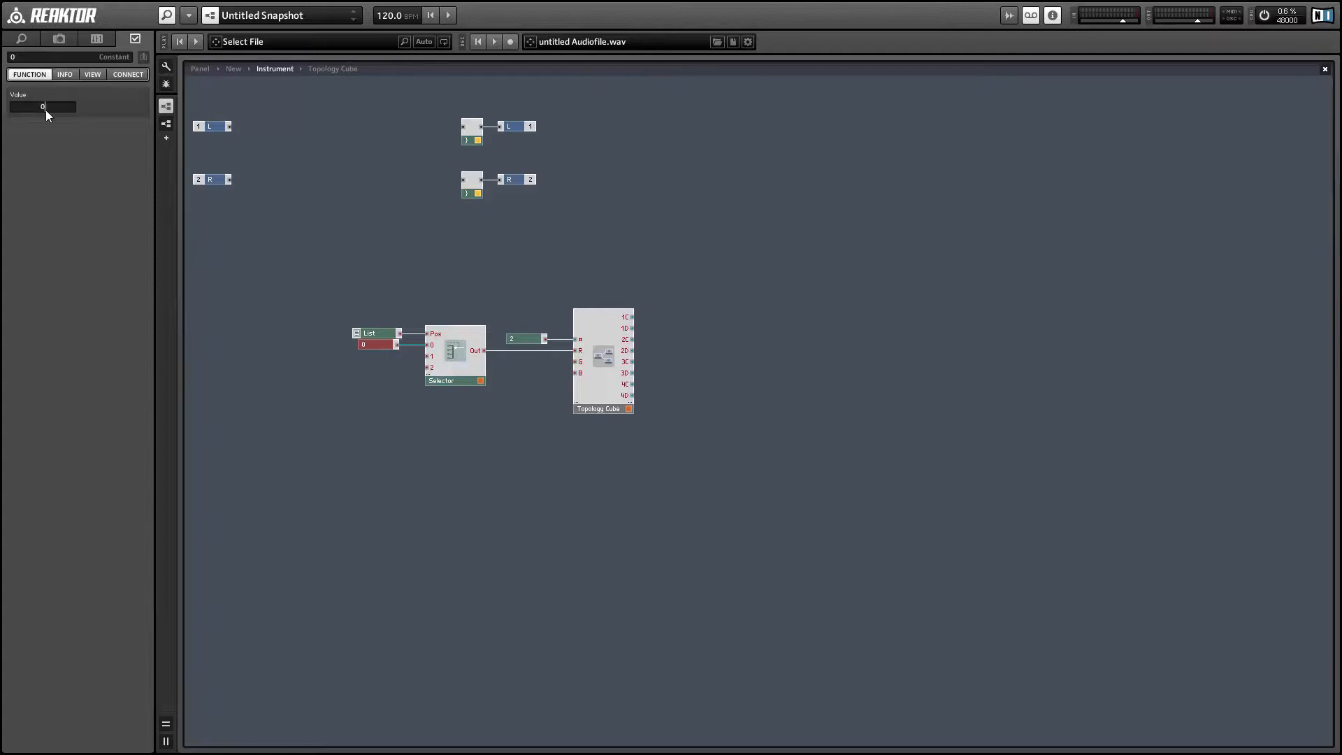
pyautogui.write('1')
pyautogui.press('Return')
pyautogui.click(367, 336)
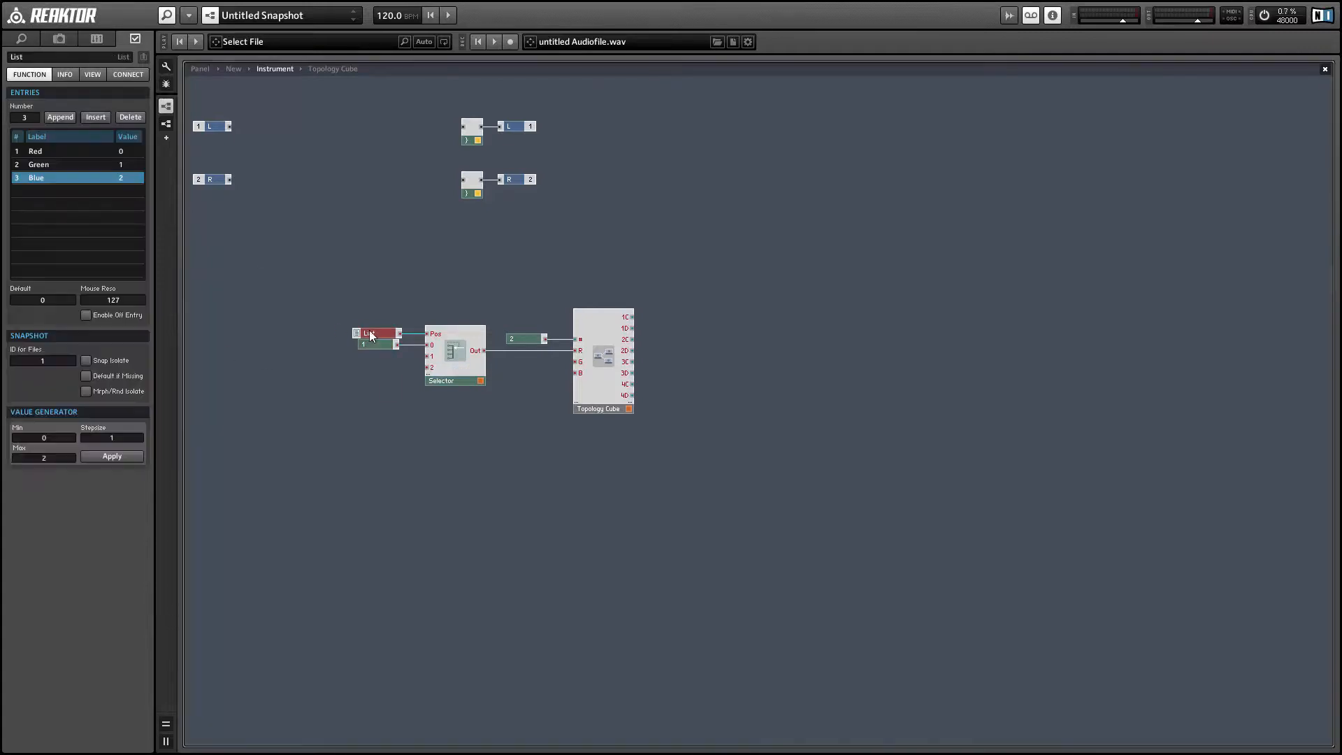
# Step: Duplicate the Selector, place the copy directly beneath the original and disconnect the constant from the copy's 0 input
pyautogui.click(446, 378)
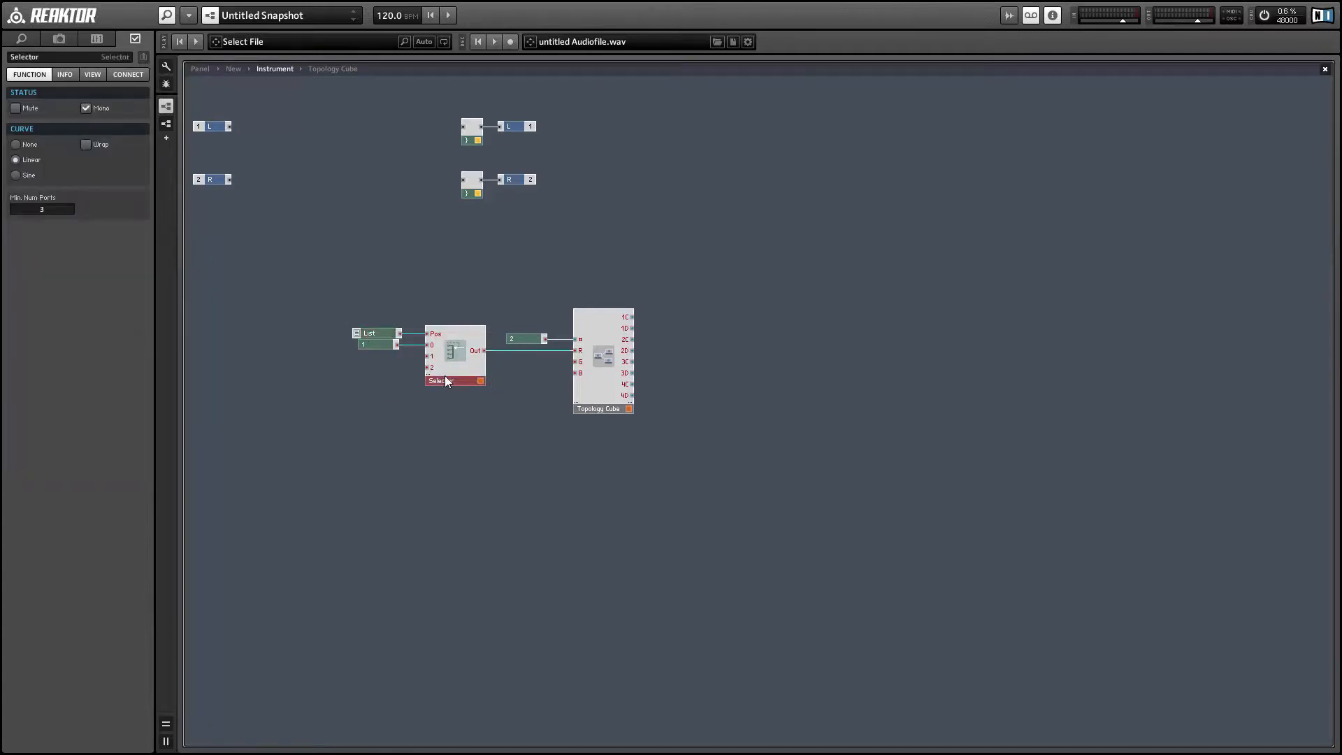
pyautogui.hotkey('ctrl', 'd')
pyautogui.moveTo(466, 385); pyautogui.dragTo(460, 438)
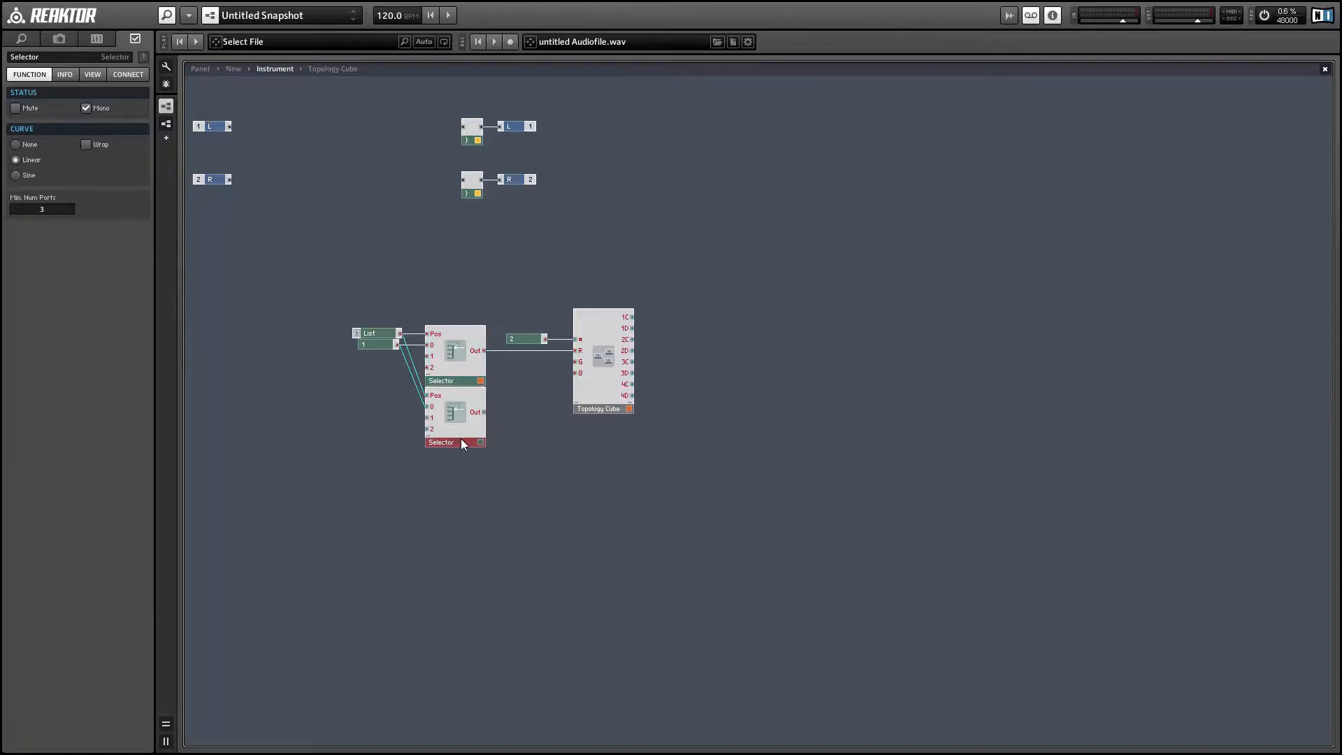
pyautogui.click(358, 408)
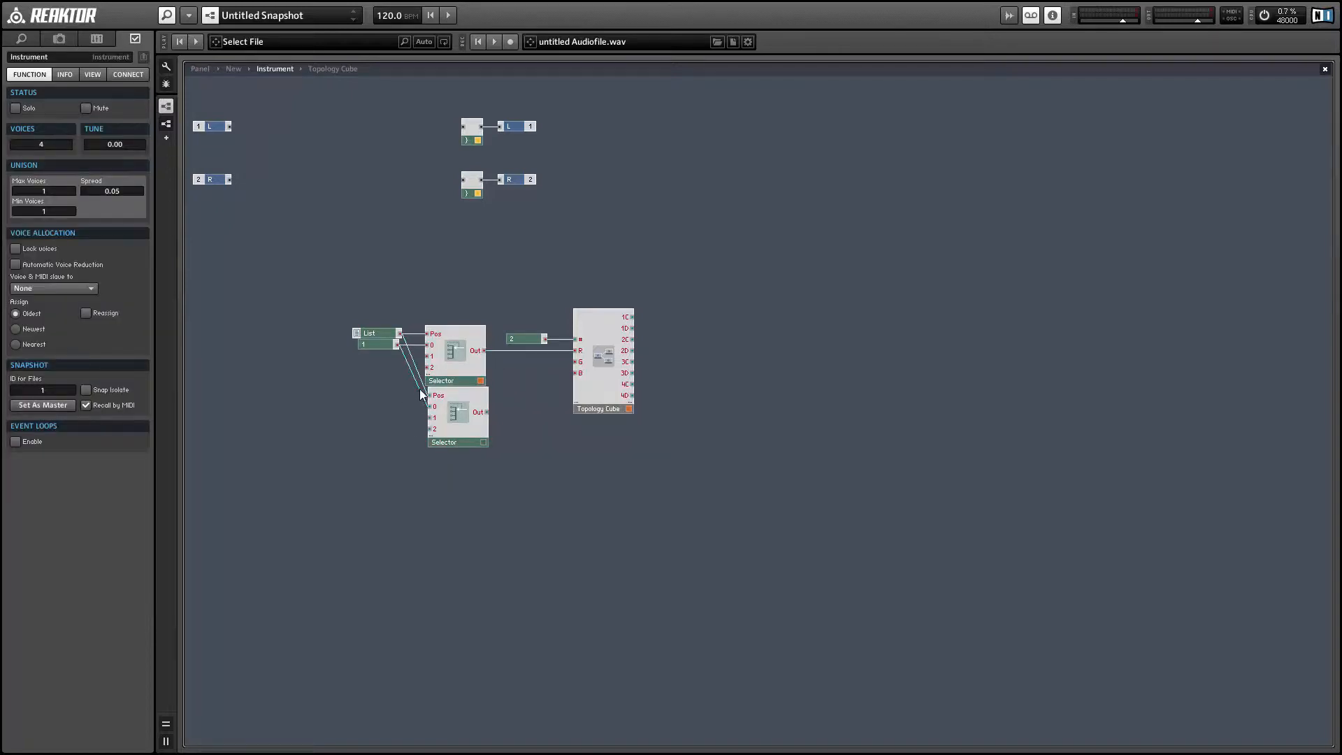
# Step: Duplicate the constant 1, wire the copy to the second Selector's input 1, and connect that Selector's output to the Topology Cube's G input
pyautogui.click(375, 345)
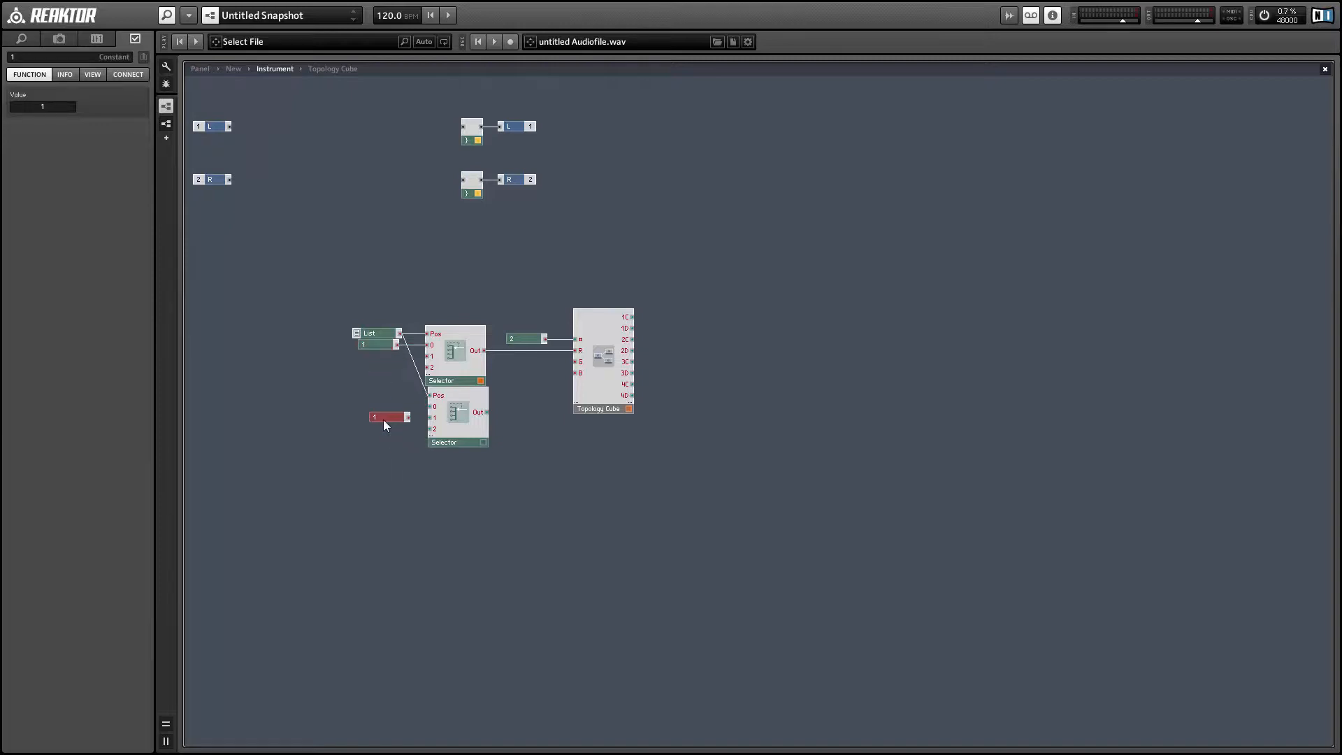
pyautogui.moveTo(408, 419); pyautogui.dragTo(380, 418)
pyautogui.moveTo(480, 418)
pyautogui.mouseDown()
pyautogui.moveTo(590, 374)
pyautogui.moveTo(576, 363)
pyautogui.mouseUp()
# Step: Duplicate the second Selector together with its constant and place the copies directly beneath the originals
pyautogui.moveTo(500, 458); pyautogui.dragTo(377, 413)
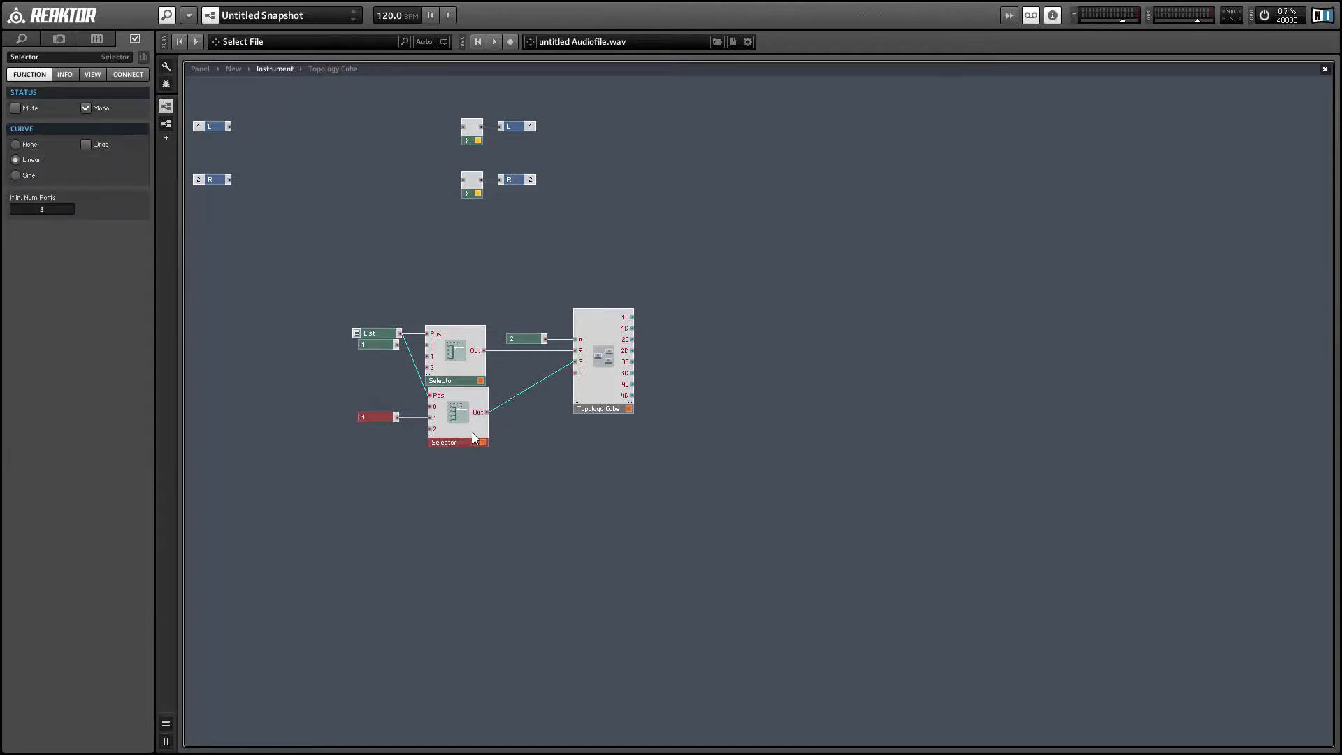
pyautogui.moveTo(471, 432); pyautogui.dragTo(468, 500)
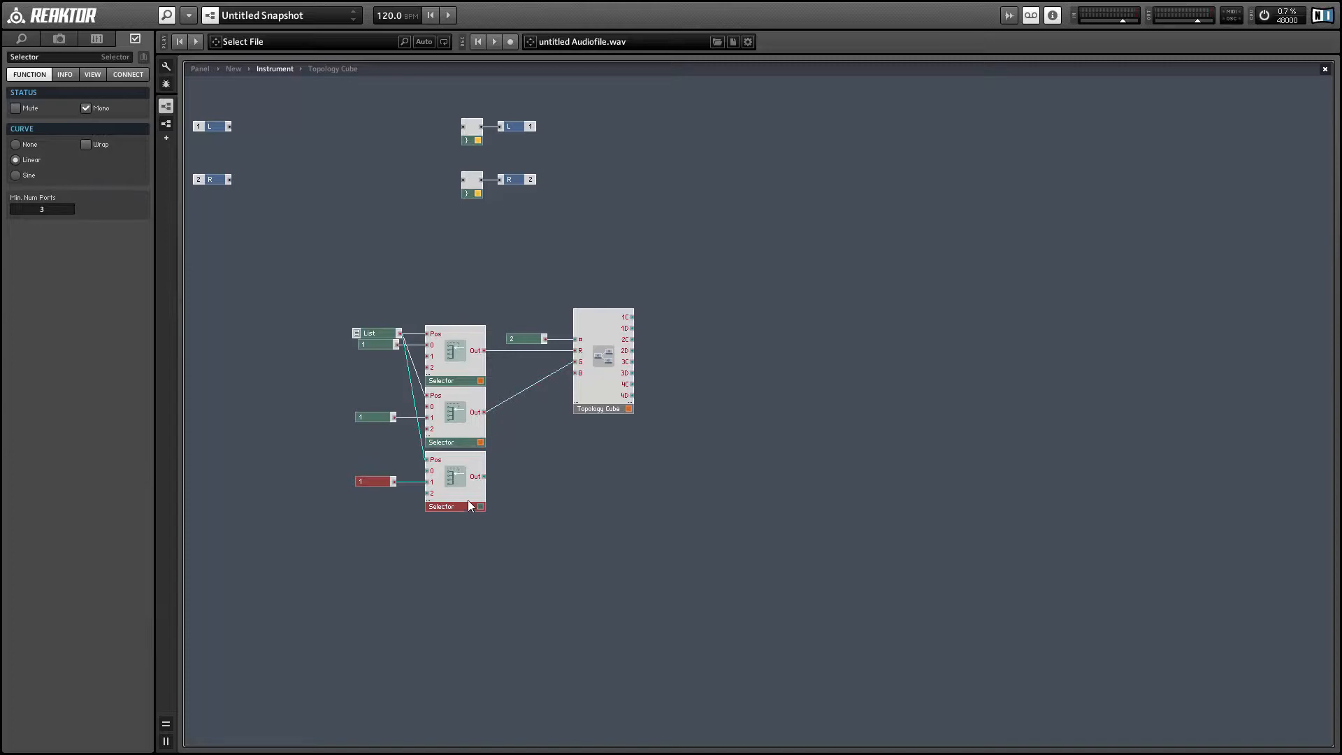
# Step: Rewire the third Selector so its constant feeds input 2 instead of input 1 and its output feeds the Topology Cube's B input
pyautogui.click(417, 489)
pyautogui.click(417, 479)
pyautogui.press('Delete')
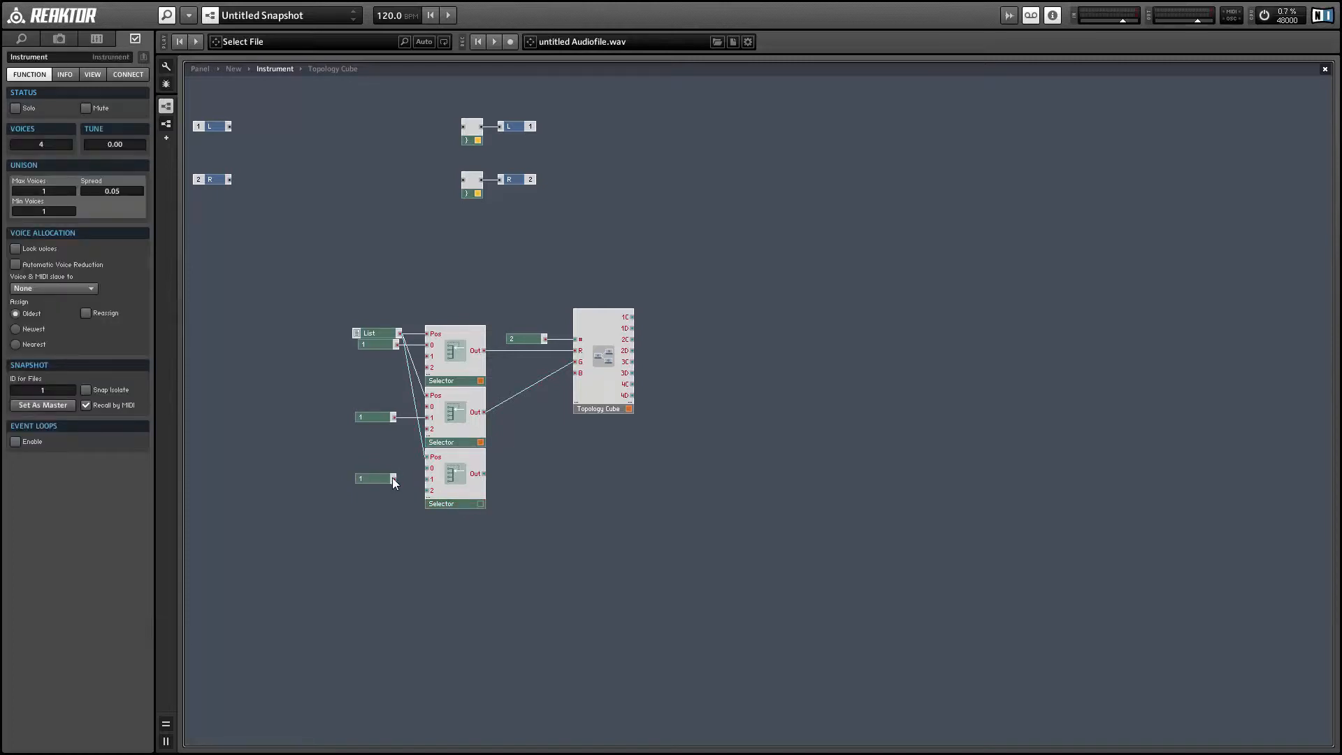
pyautogui.moveTo(394, 480)
pyautogui.mouseDown()
pyautogui.moveTo(426, 490)
pyautogui.moveTo(371, 494)
pyautogui.mouseUp()
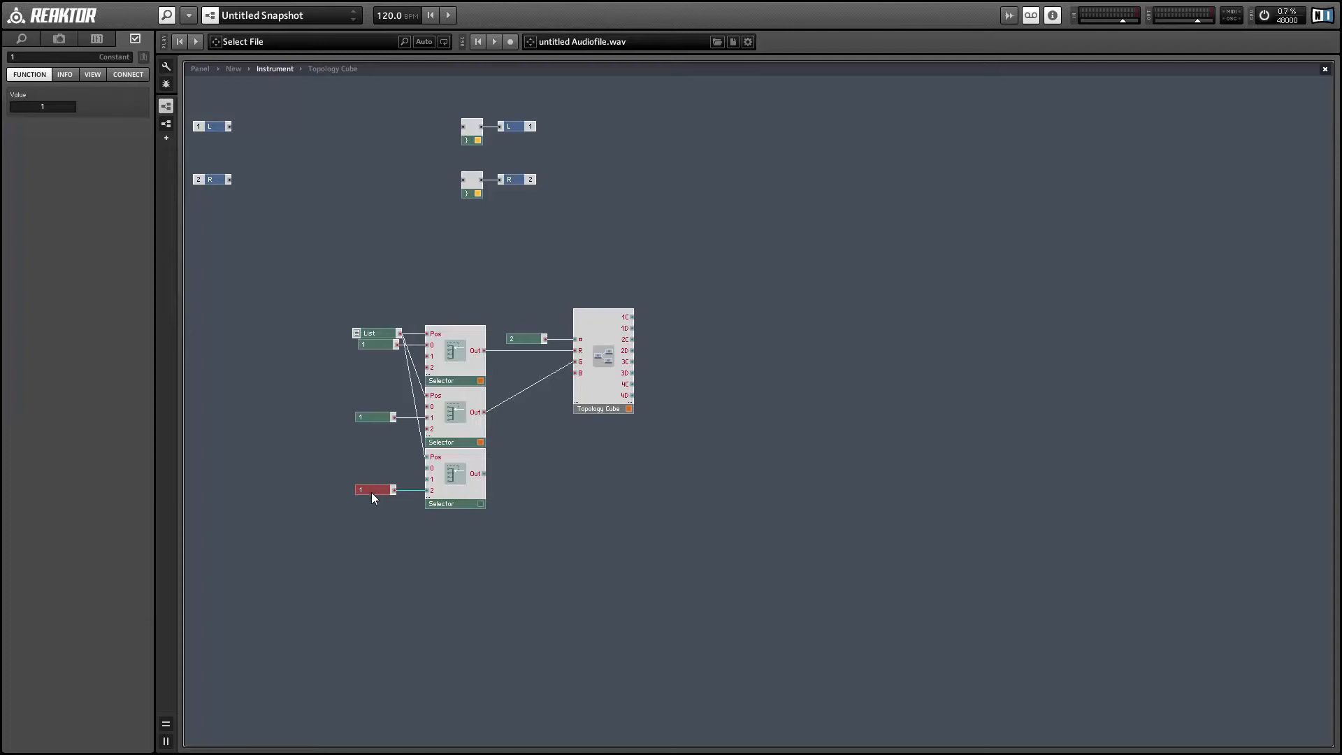
pyautogui.moveTo(478, 475); pyautogui.dragTo(577, 374)
pyautogui.click(502, 565)
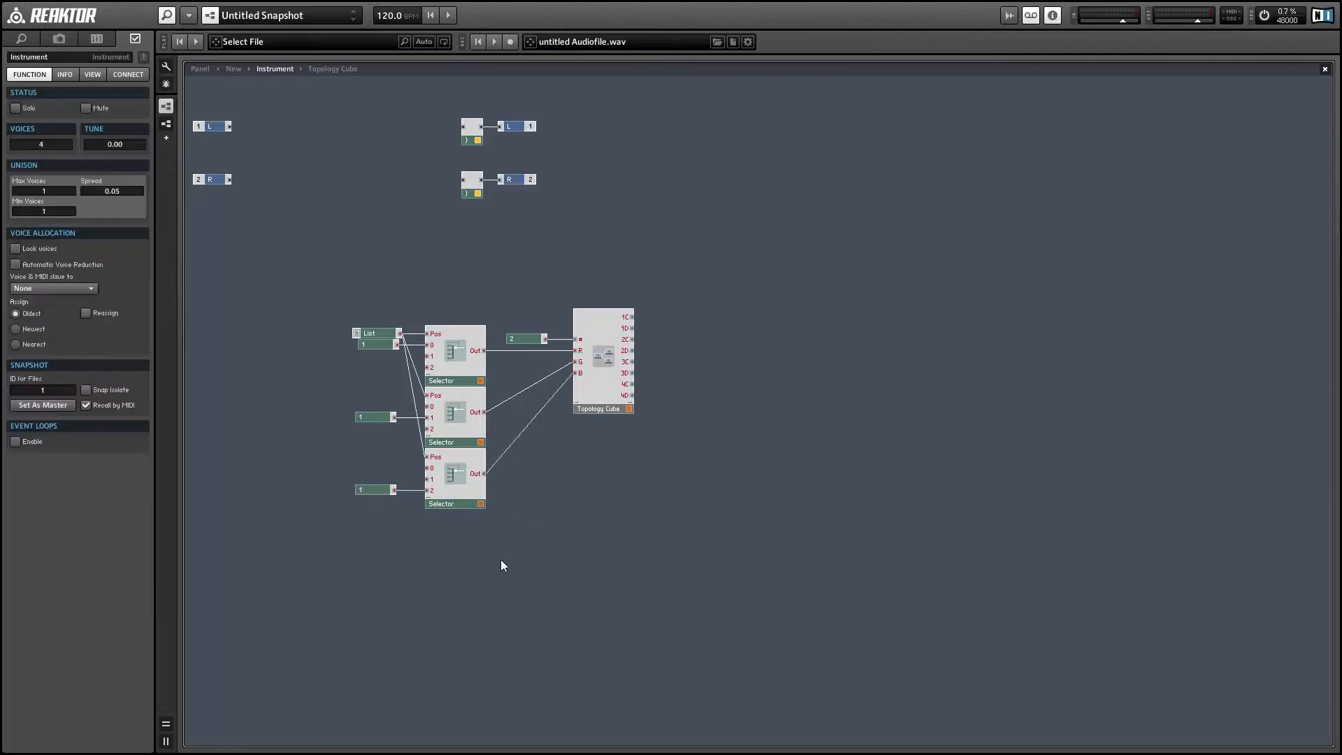
# Step: On the instrument panel, move the color List beside the Topology Cube and hide the List's label
pyautogui.click(201, 68)
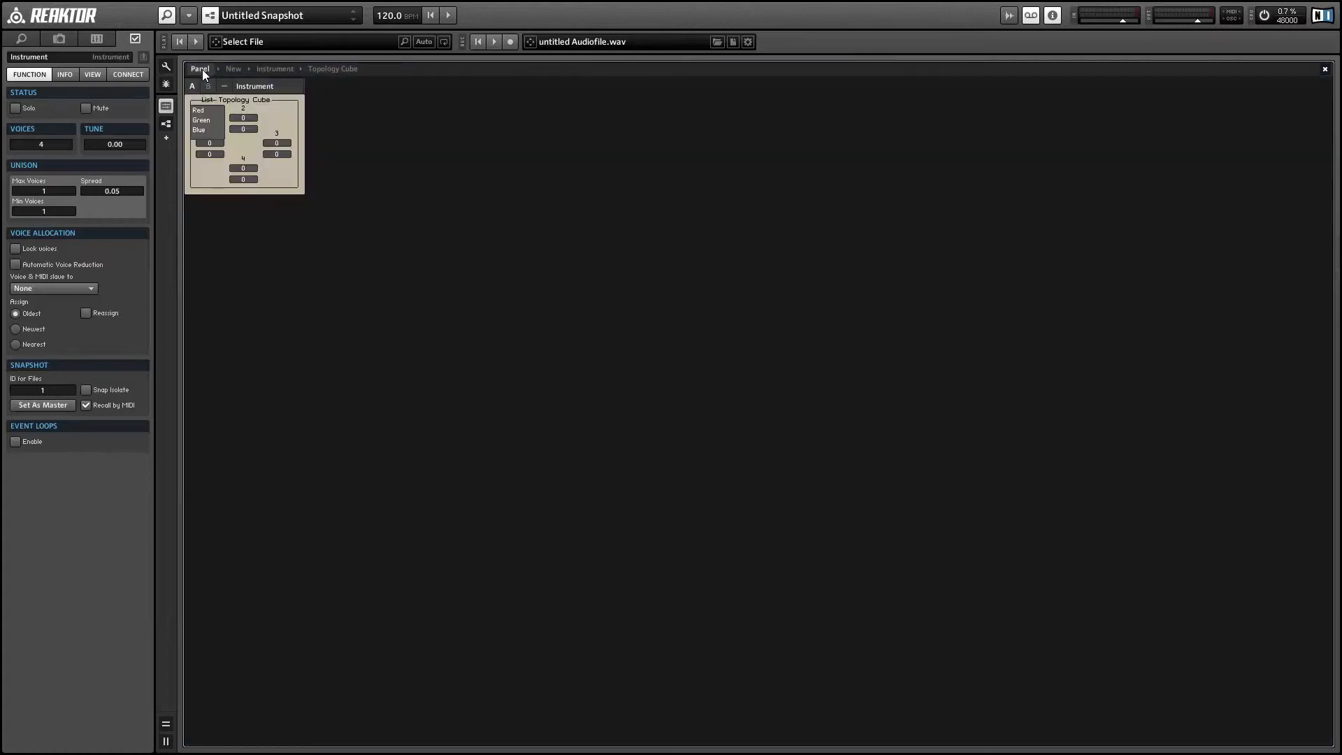
pyautogui.moveTo(198, 110); pyautogui.dragTo(316, 133)
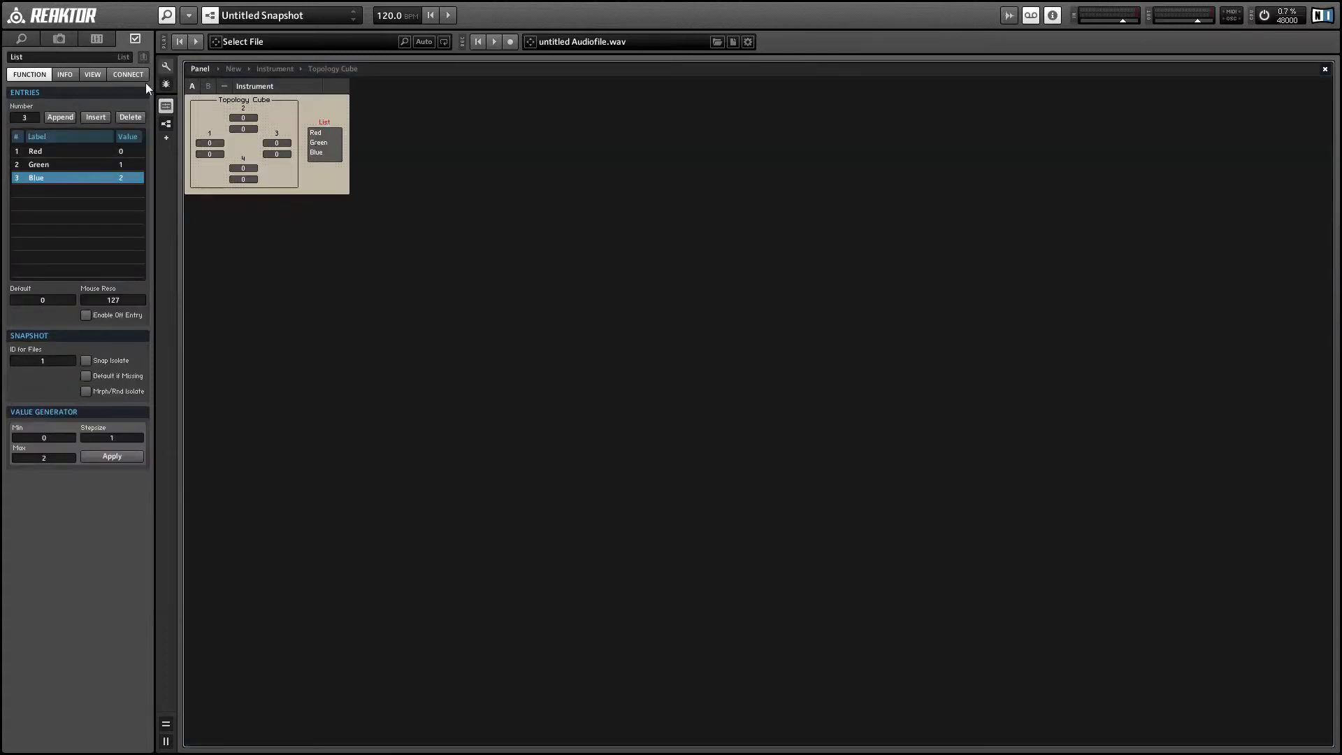
pyautogui.click(97, 72)
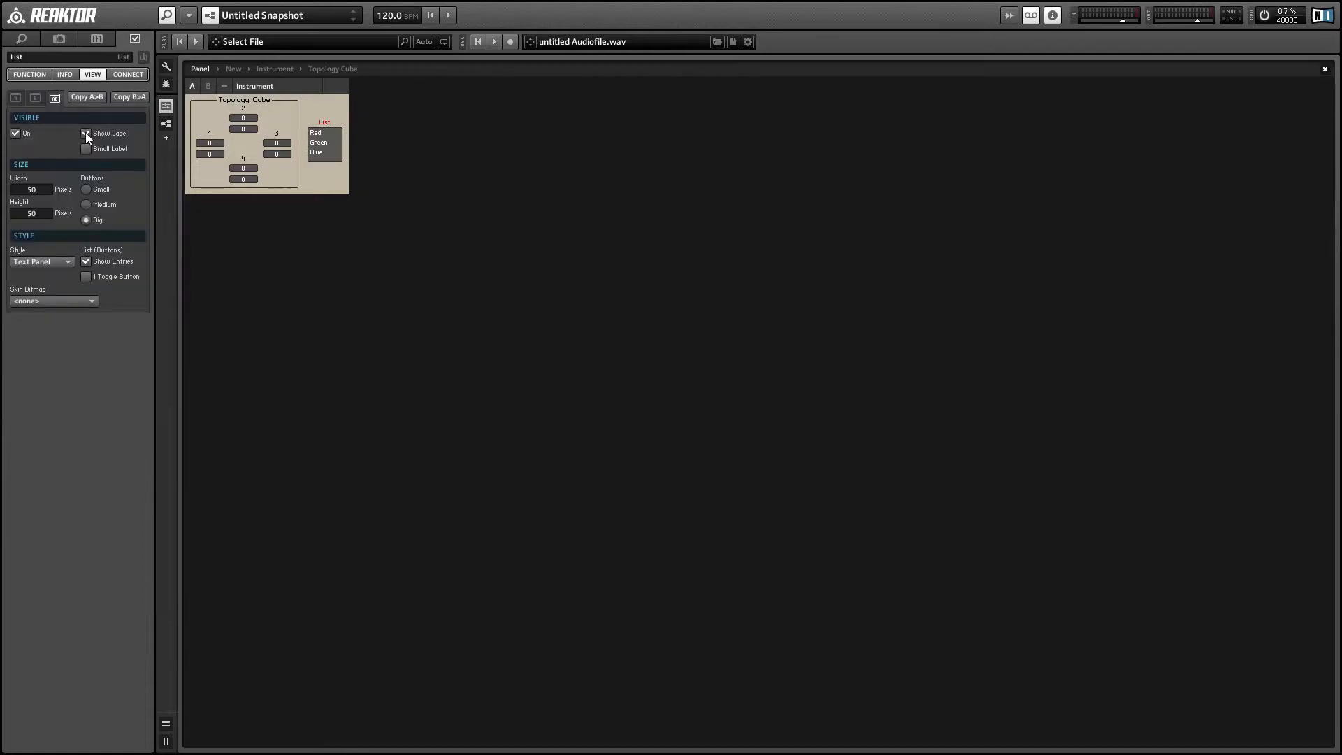
pyautogui.click(85, 133)
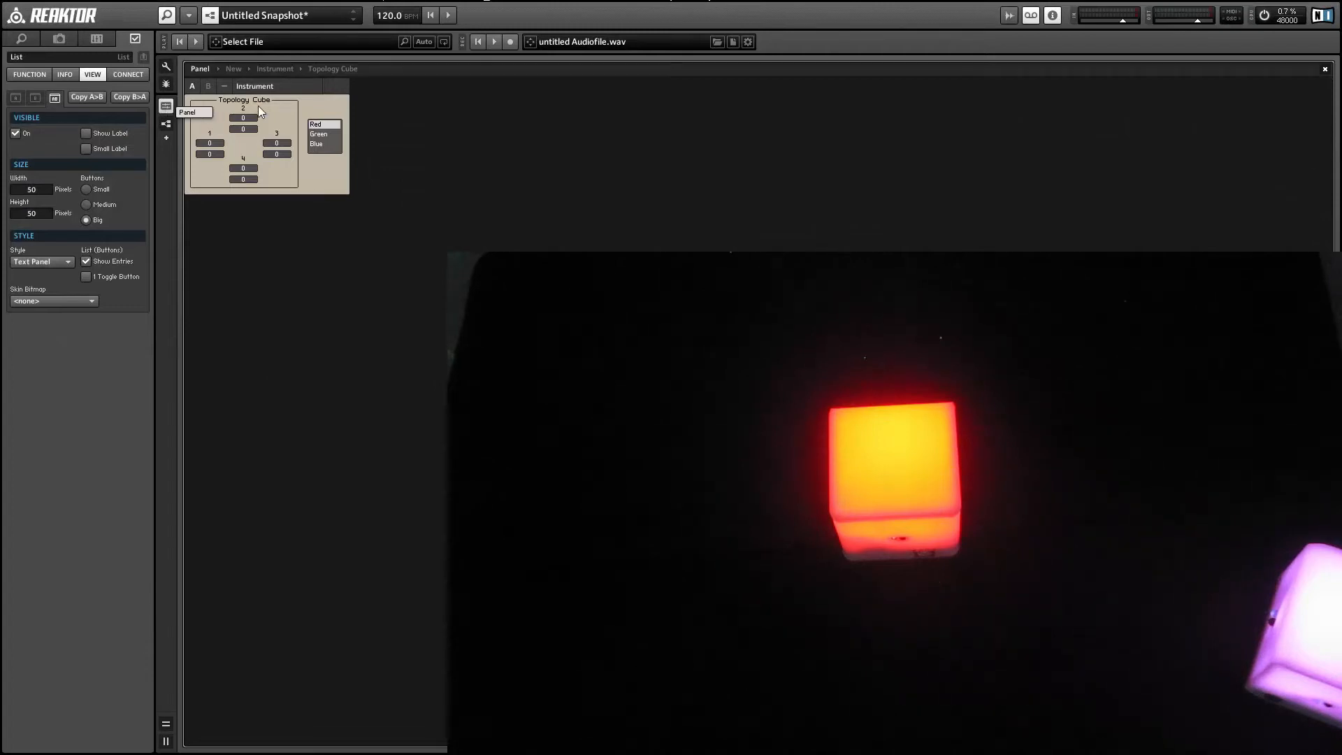
# Step: Test the cube's color control by switching the panel List between Green, Blue and Red
pyautogui.click(319, 134)
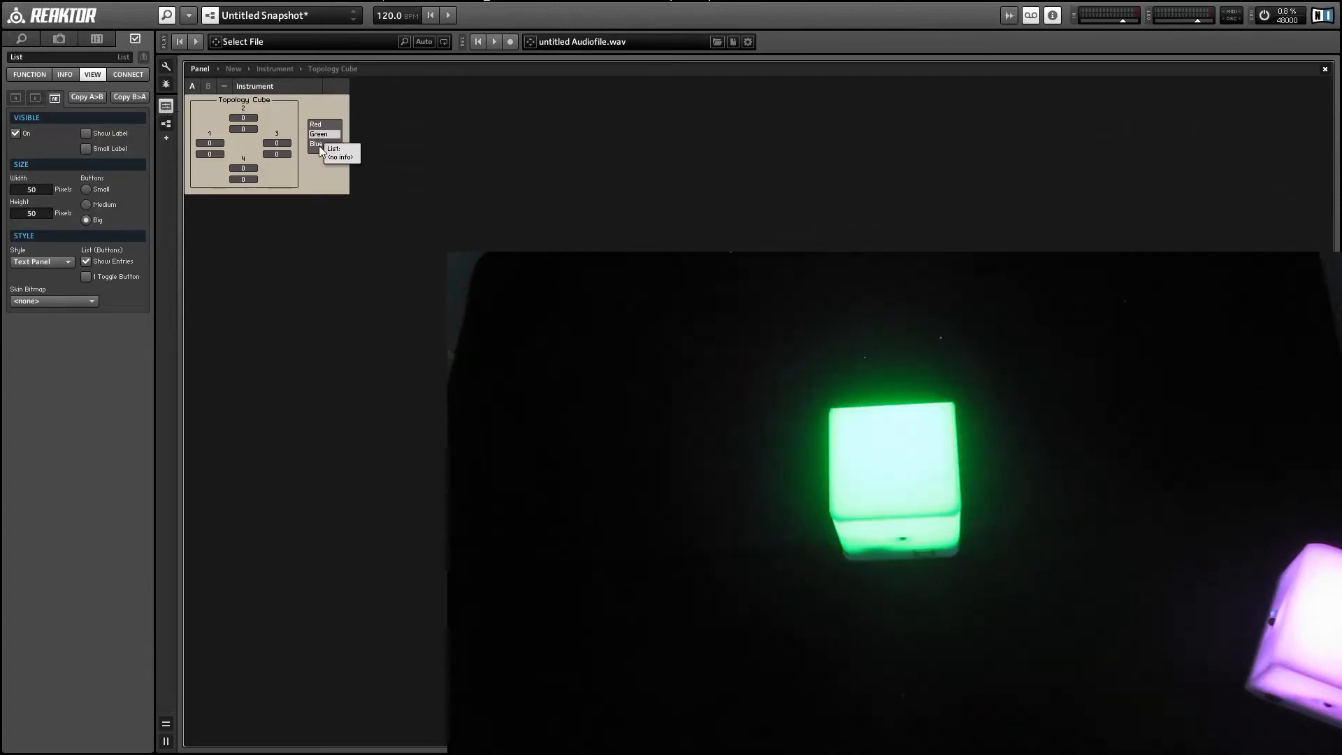
pyautogui.click(319, 144)
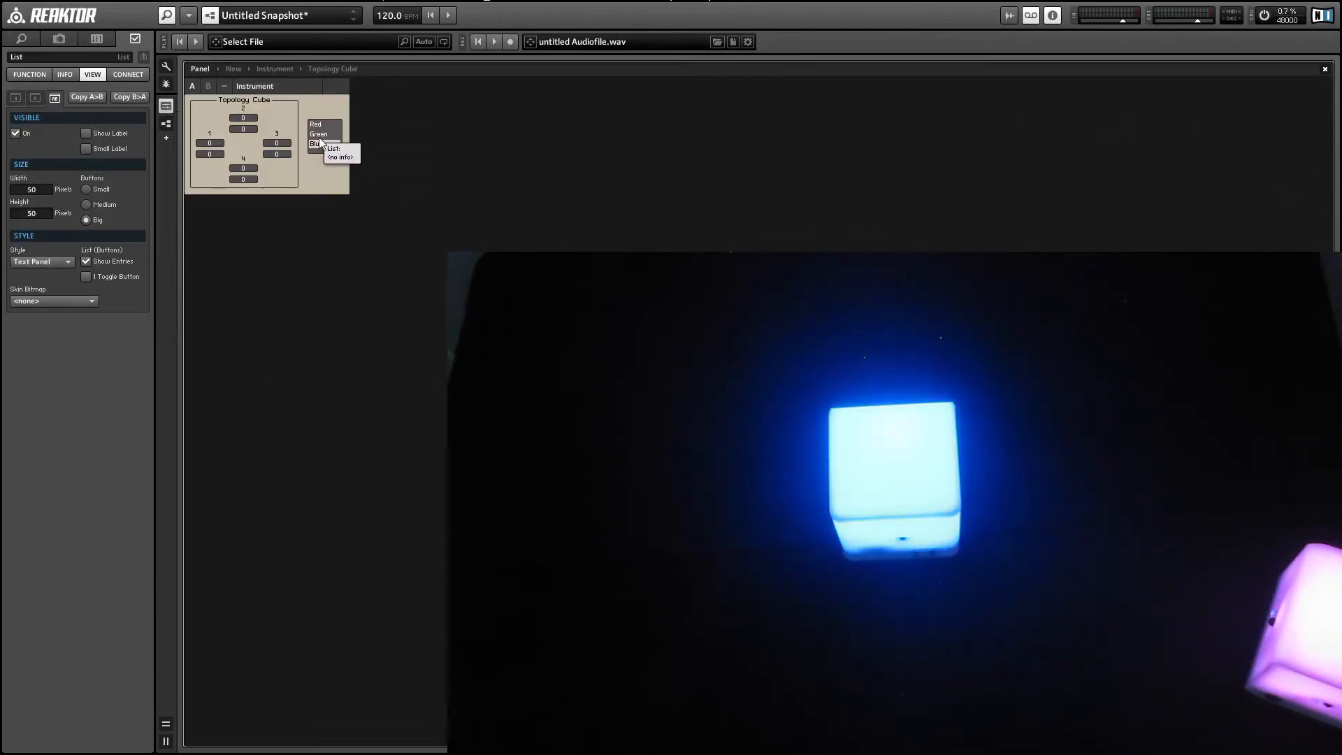
pyautogui.click(318, 124)
pyautogui.click(321, 144)
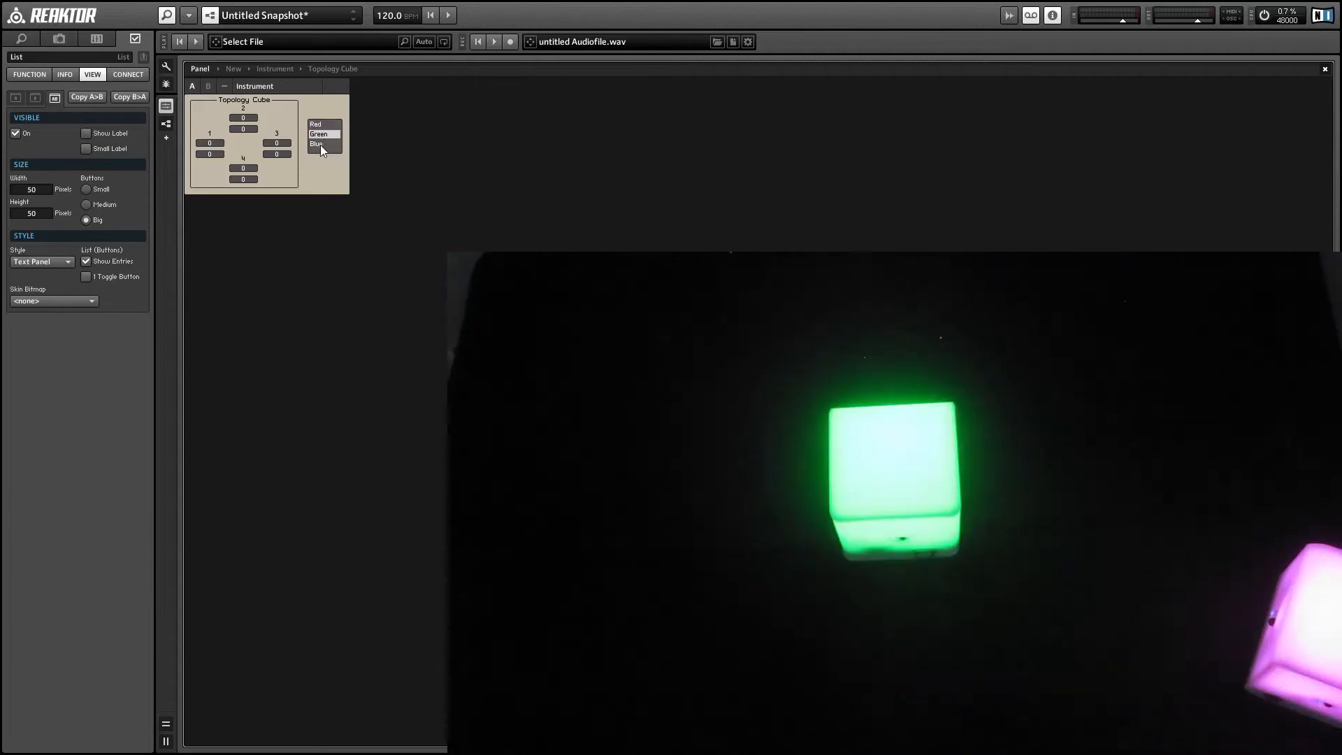
pyautogui.click(328, 125)
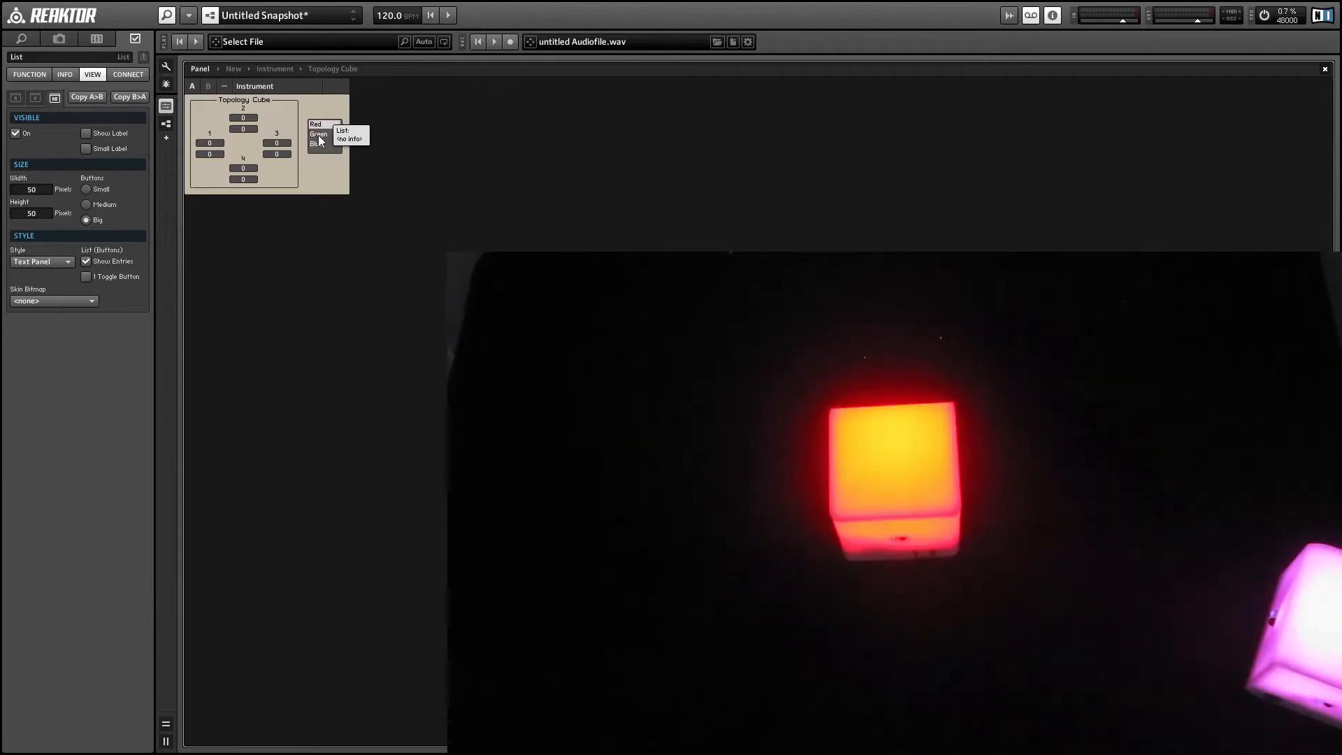